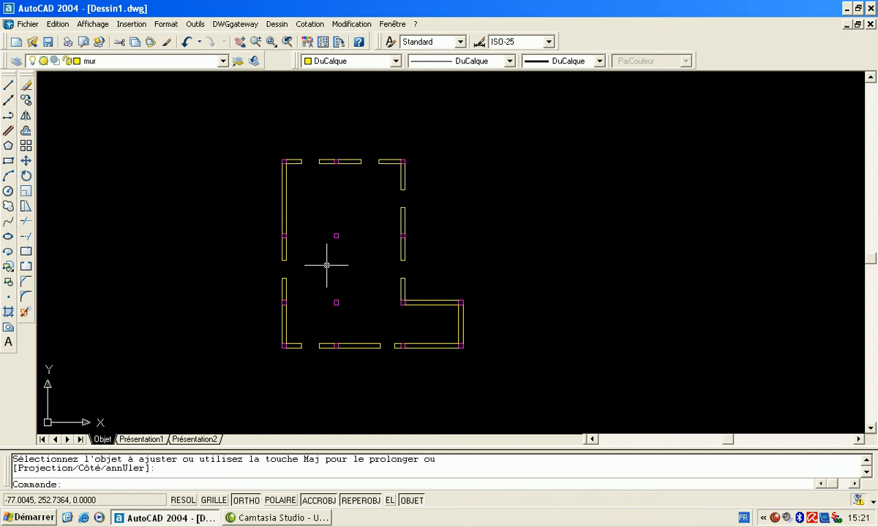
Step: Make the boiserie layer current and draw a horizontal line 1.2 long in the empty space beside the floor plan
{"action": "middle_click_drag", "start_coordinate": [231, 259], "coordinate": [275, 229]}
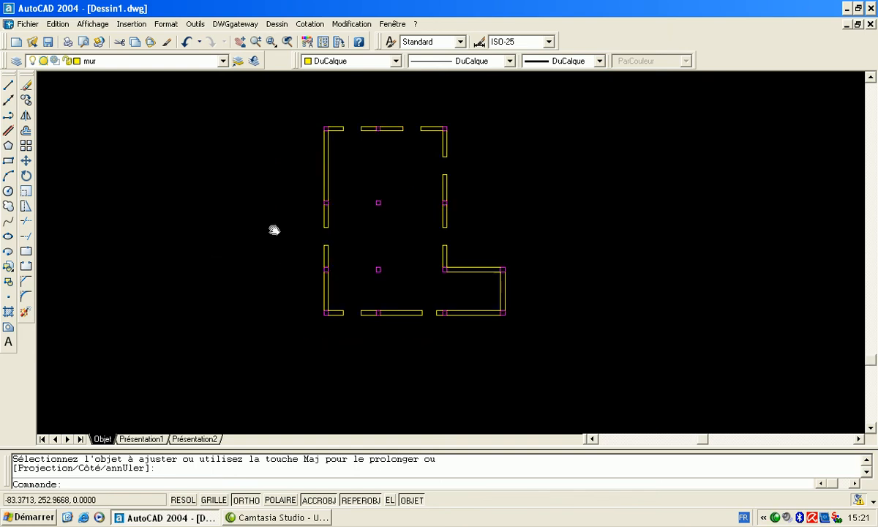
{"action": "left_click", "coordinate": [222, 62]}
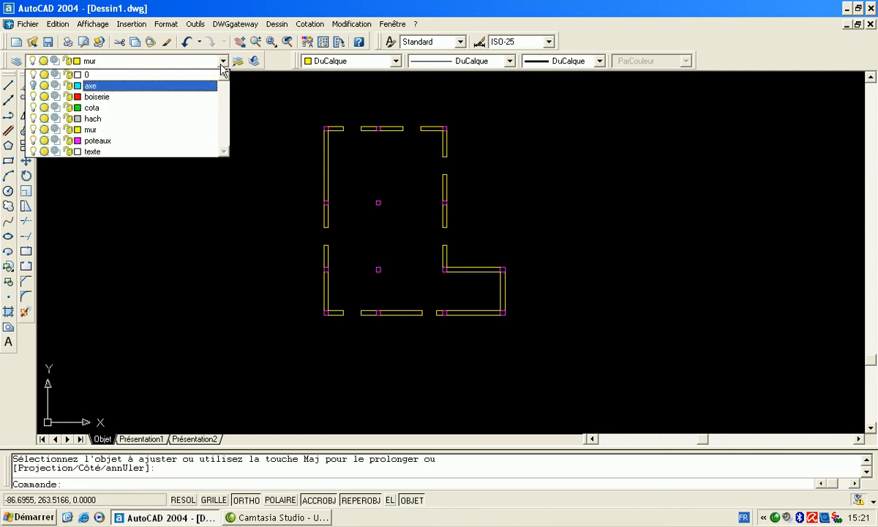
{"action": "left_click", "coordinate": [199, 96]}
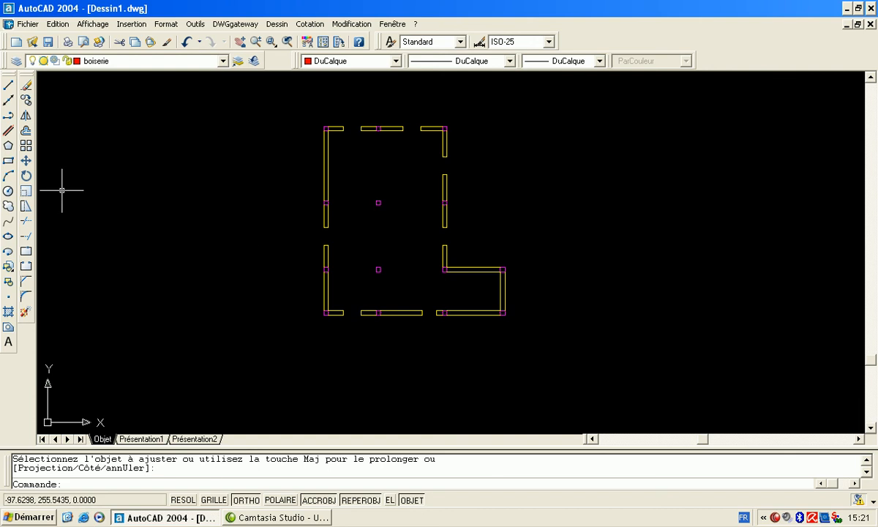
{"action": "left_click", "coordinate": [9, 87]}
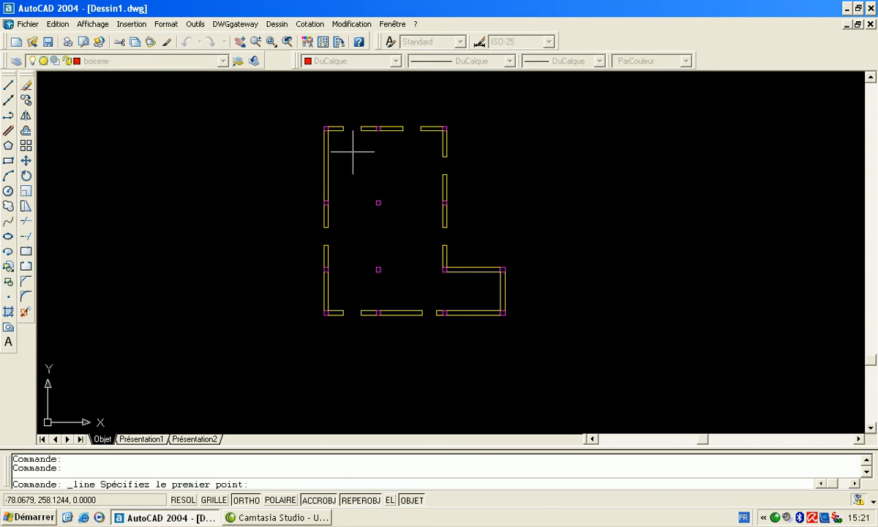
{"action": "left_click", "coordinate": [233, 261]}
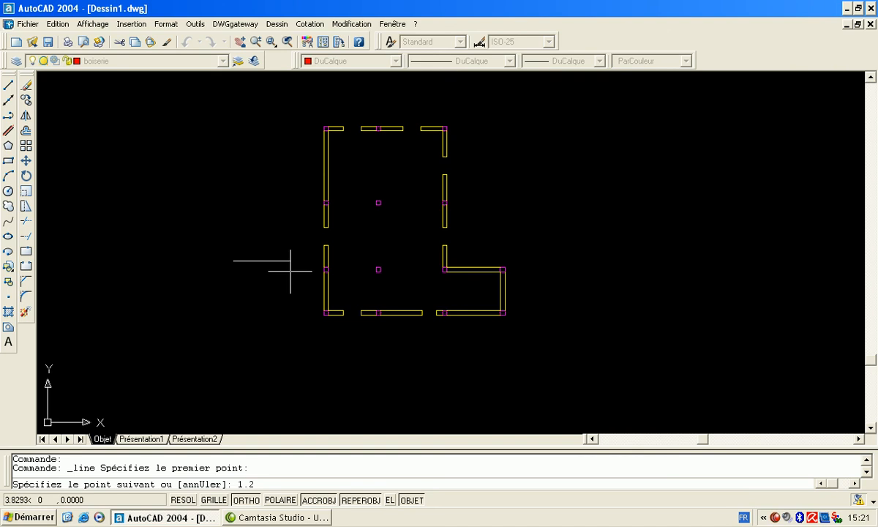
{"action": "type", "text": "1.2"}
{"action": "key", "text": "Return"}
{"action": "key", "text": "Return"}
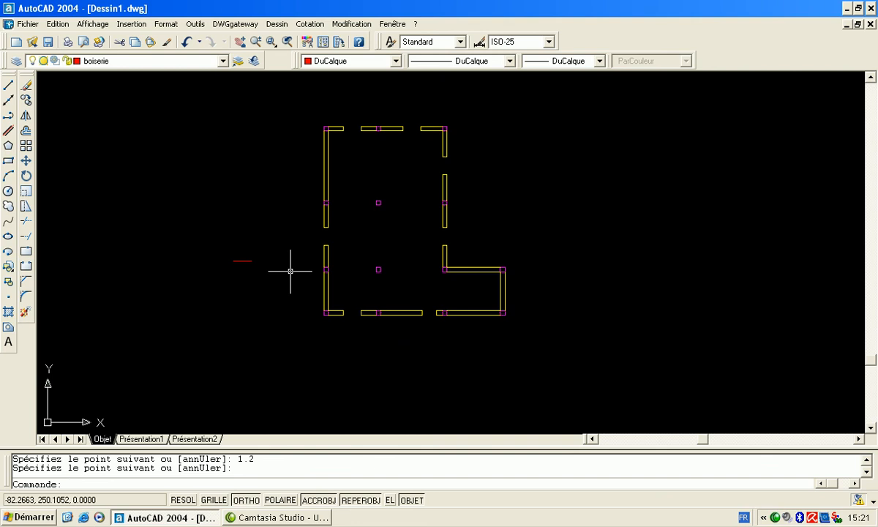
Step: Draw a closed notched profile from the line's left endpoint: 0.05 up, 0.05 right, 0.03 down, 0.02 left, down to the line, back to start
{"action": "scroll", "coordinate": [246, 262], "scroll_direction": "up", "scroll_amount": 3}
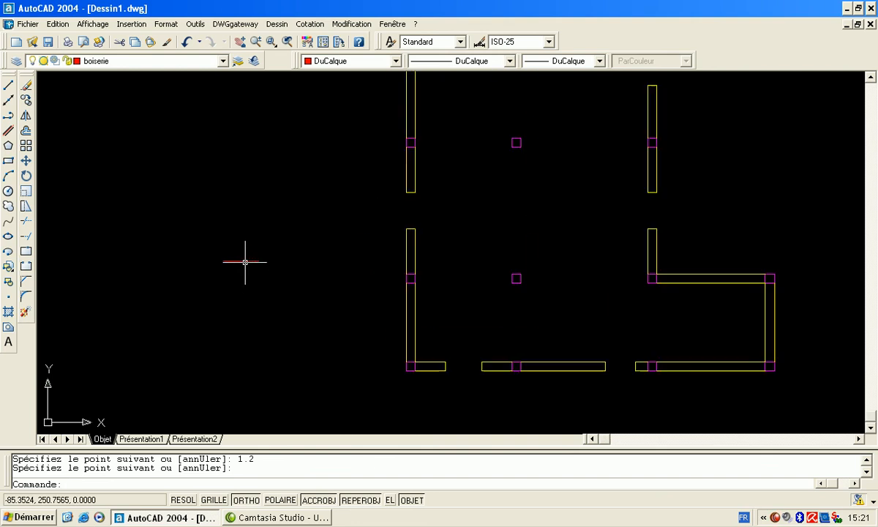
{"action": "scroll", "coordinate": [250, 260], "scroll_direction": "up", "scroll_amount": 6}
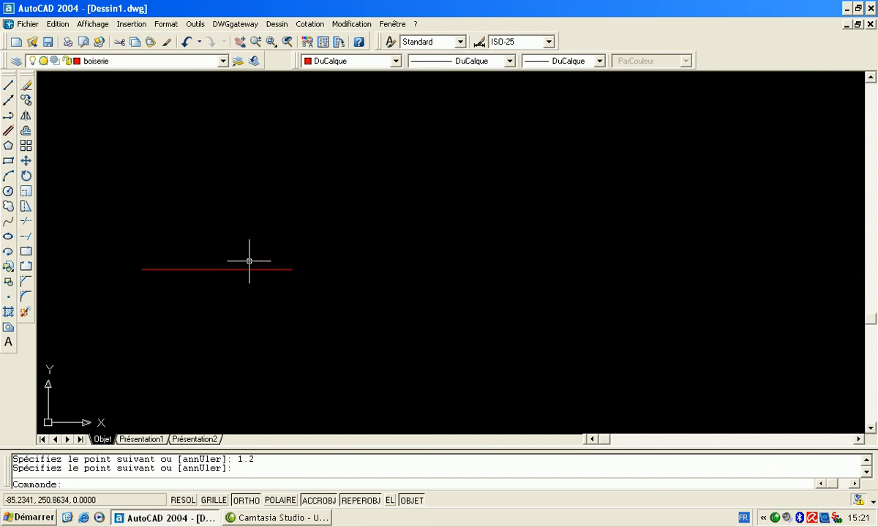
{"action": "middle_click_drag", "start_coordinate": [249, 260], "coordinate": [447, 353]}
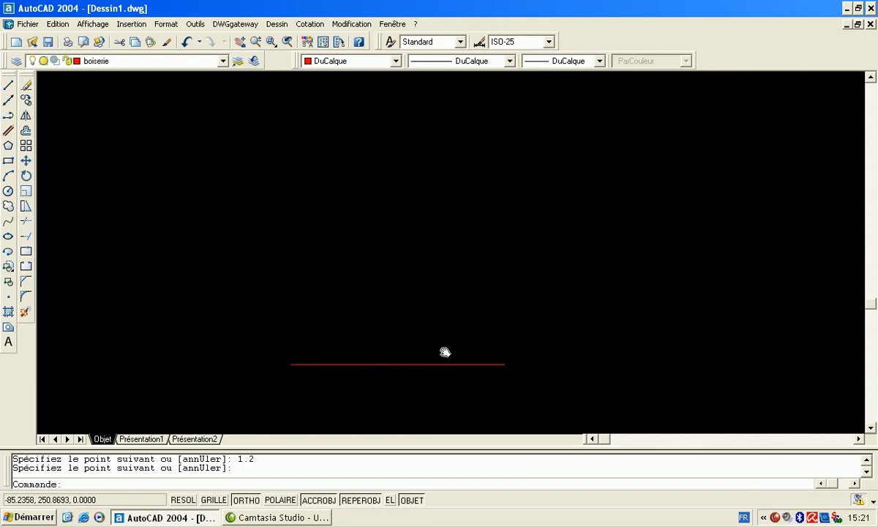
{"action": "scroll", "coordinate": [403, 347], "scroll_direction": "up", "scroll_amount": 3}
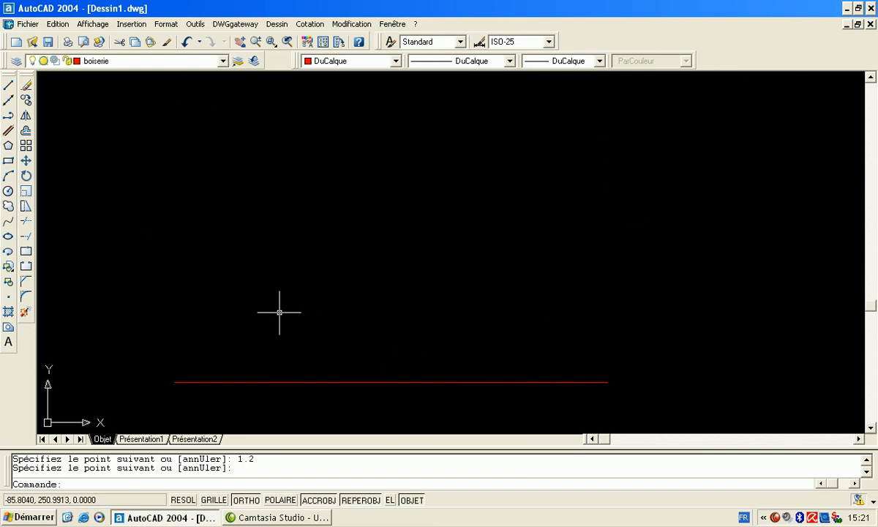
{"action": "mouse_move", "coordinate": [306, 319]}
{"action": "middle_mouse_down"}
{"action": "mouse_move", "coordinate": [344, 104]}
{"action": "mouse_move", "coordinate": [307, 295]}
{"action": "mouse_move", "coordinate": [313, 322]}
{"action": "middle_mouse_up"}
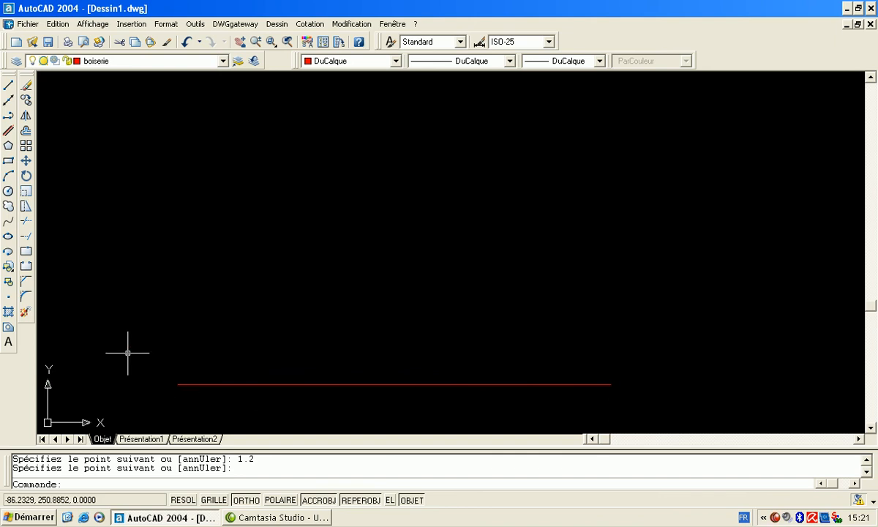
{"action": "left_click", "coordinate": [9, 86]}
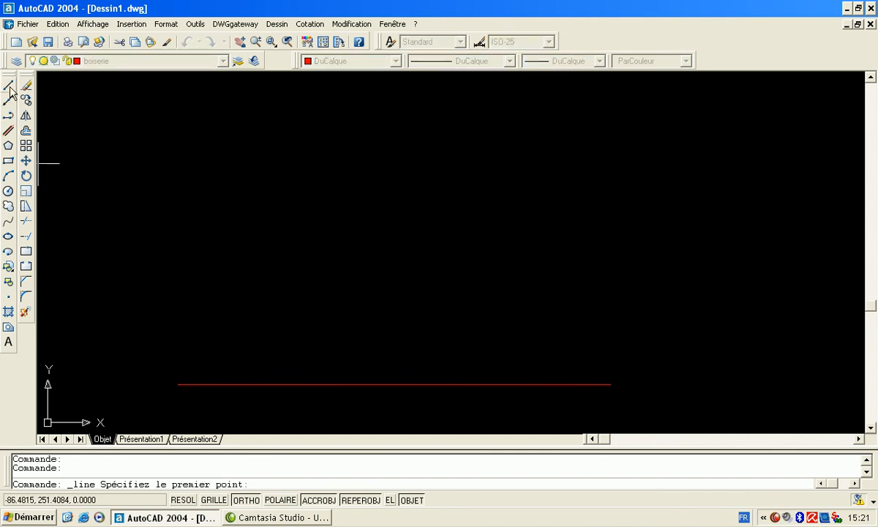
{"action": "left_click", "coordinate": [184, 389]}
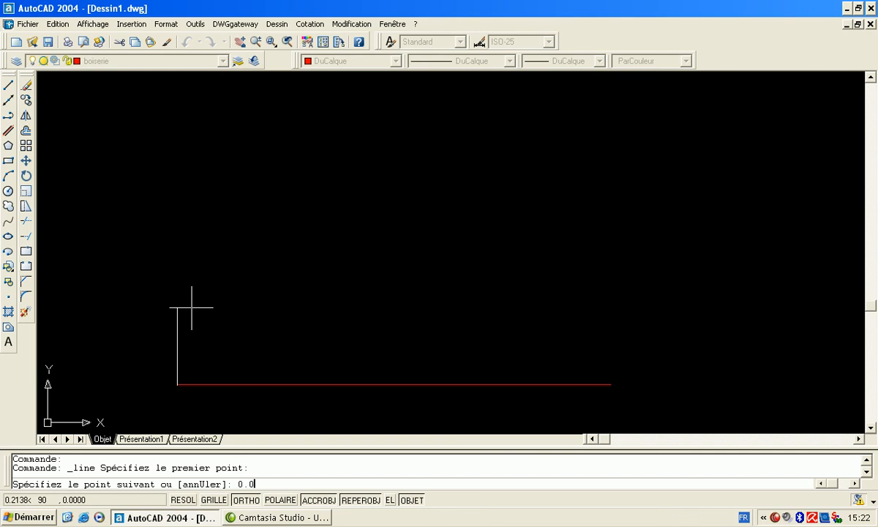
{"action": "key", "text": "Return"}
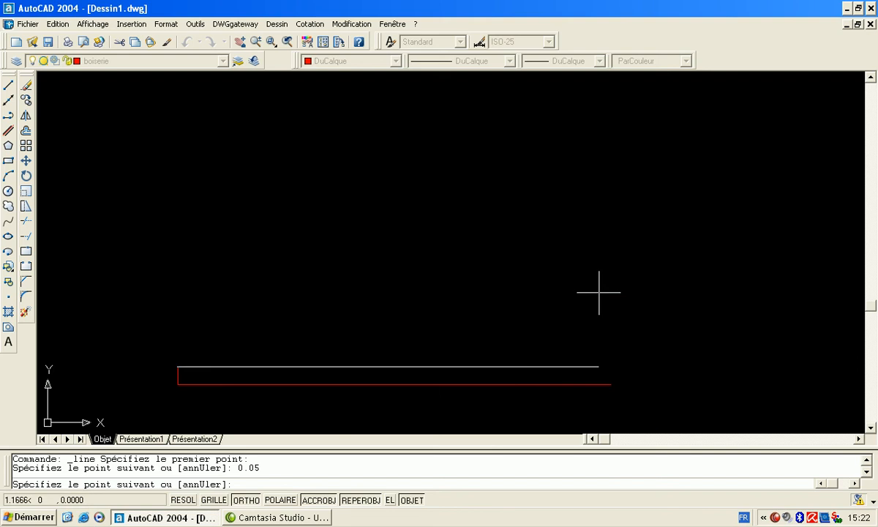
{"action": "type", "text": "0.05"}
{"action": "key", "text": "Return"}
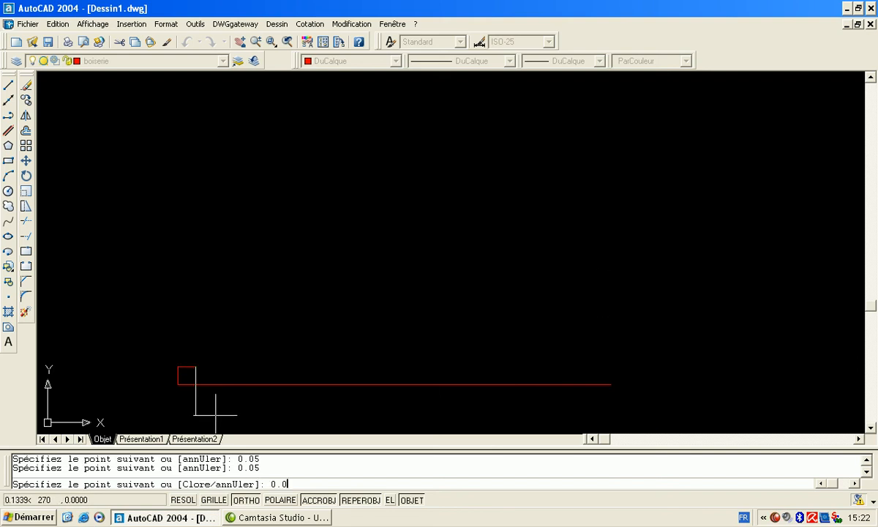
{"action": "key", "text": "Return"}
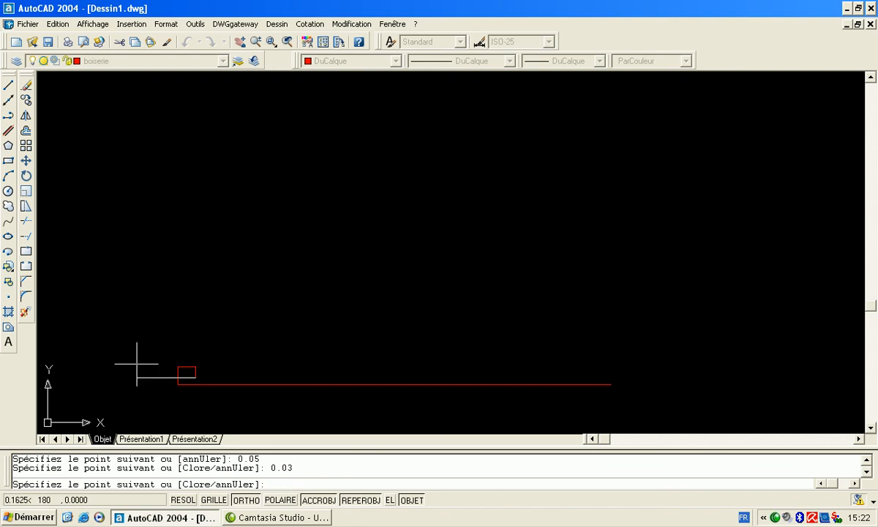
{"action": "key", "text": "Return"}
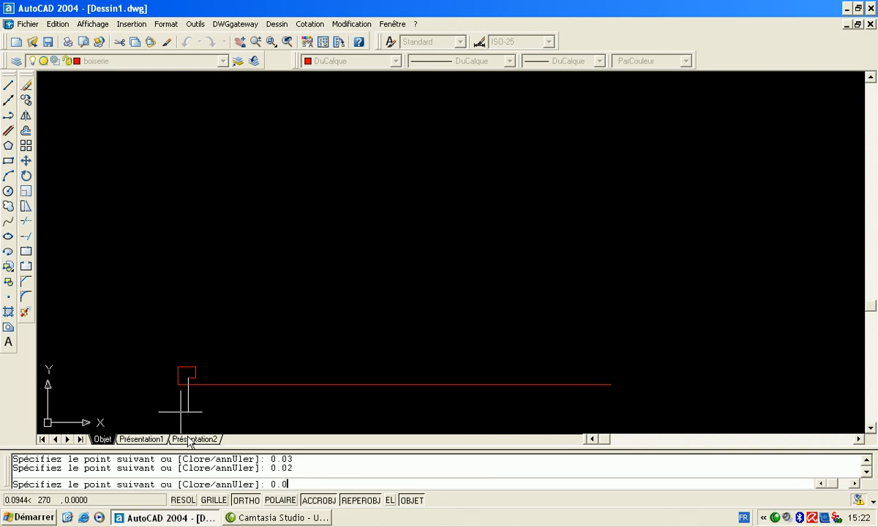
{"action": "left_click", "coordinate": [176, 384]}
{"action": "key", "text": "Return"}
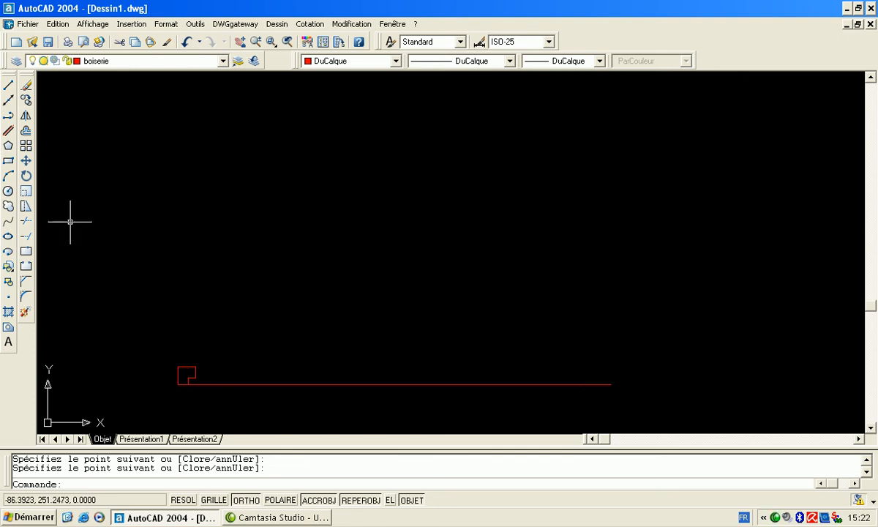
Step: Mirror the notched profile about a vertical axis through the 1.2 line's midpoint, keeping the source objects
{"action": "left_click", "coordinate": [26, 116]}
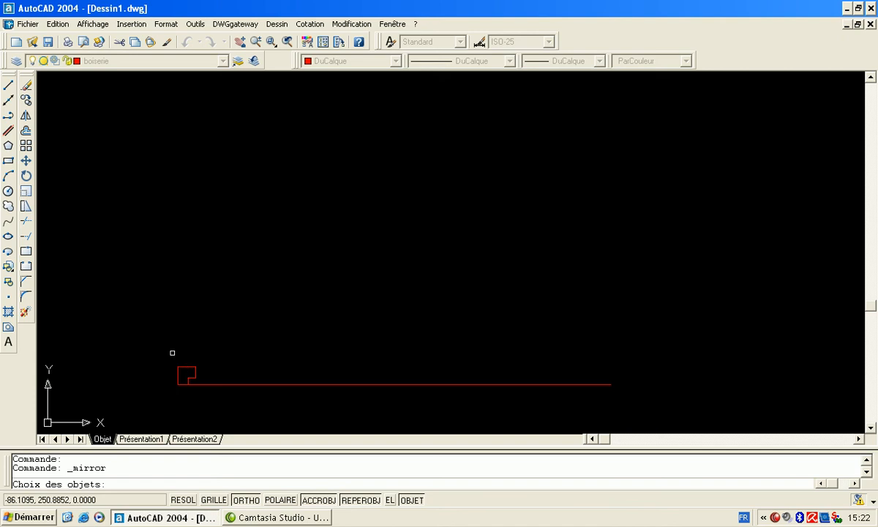
{"action": "left_click", "coordinate": [252, 347]}
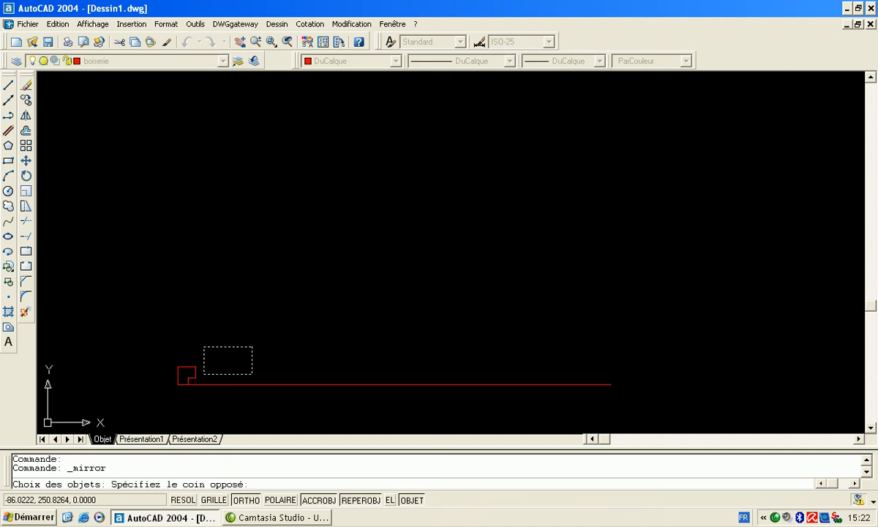
{"action": "left_click", "coordinate": [246, 350]}
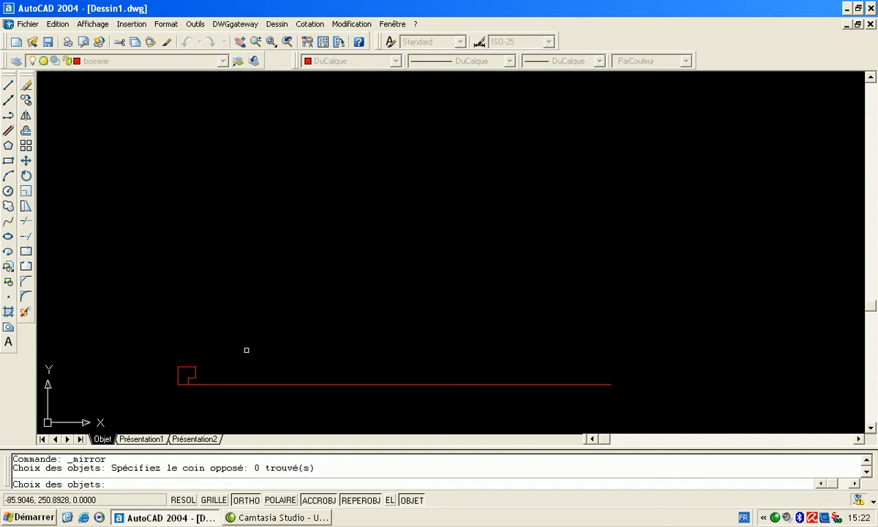
{"action": "left_click", "coordinate": [150, 344]}
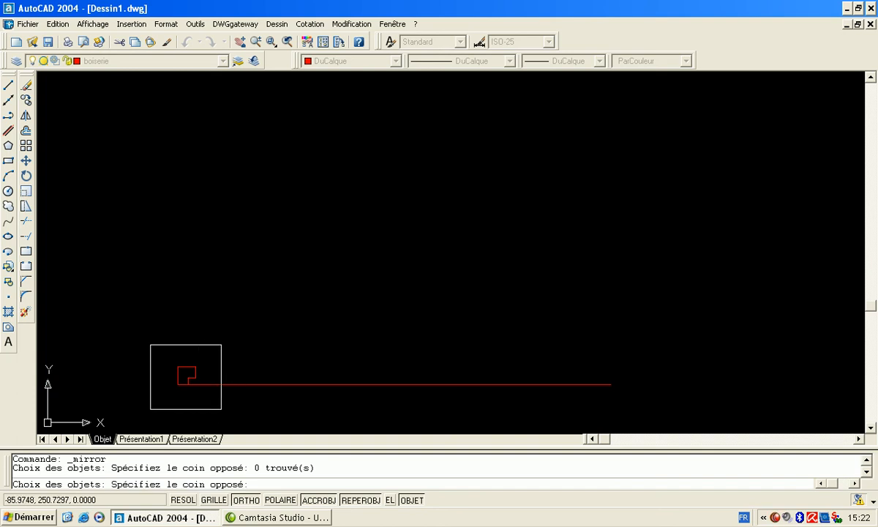
{"action": "left_click", "coordinate": [221, 408]}
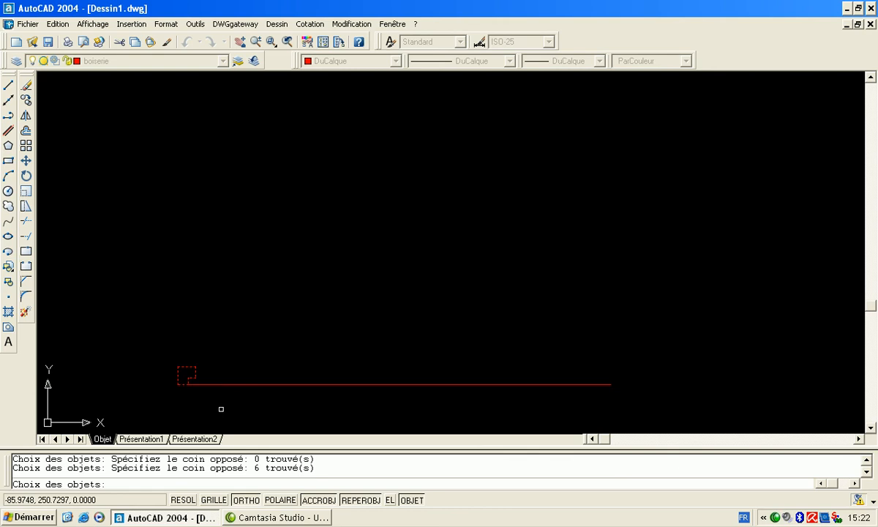
{"action": "key", "text": "Return"}
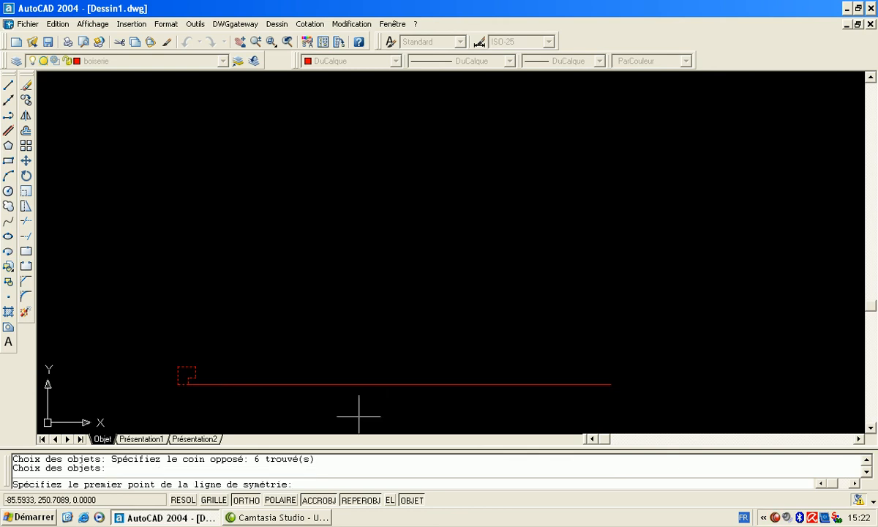
{"action": "left_click", "coordinate": [393, 384]}
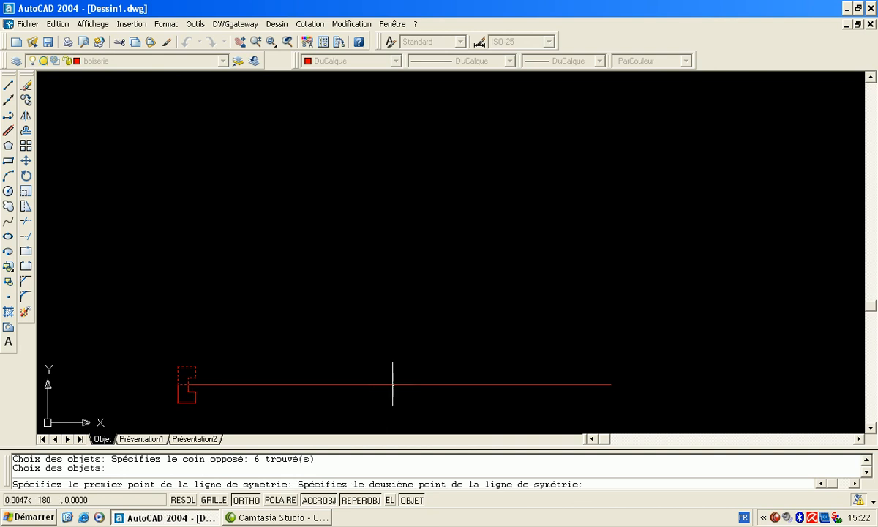
{"action": "left_click", "coordinate": [394, 113]}
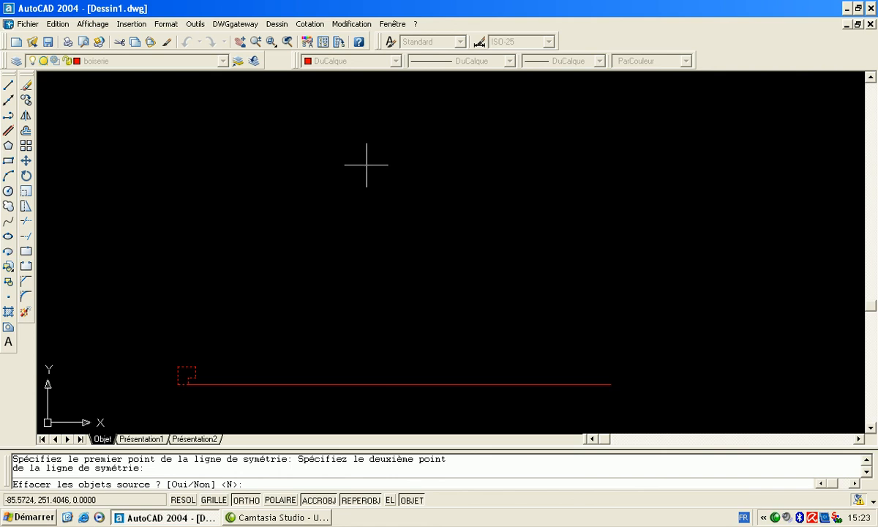
{"action": "key", "text": "Return"}
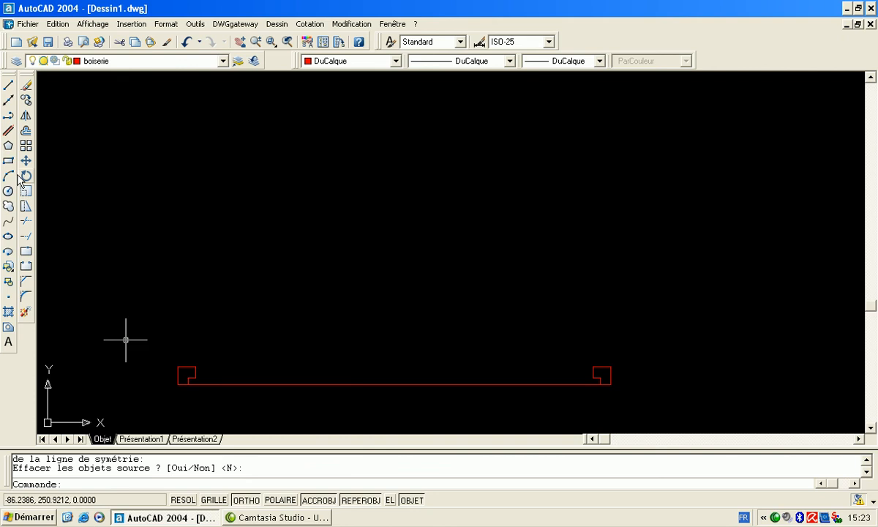
Step: Copy the left notched profile from its lower-left corner to the midpoint of the 1.2 line
{"action": "left_click", "coordinate": [26, 100]}
{"action": "left_click", "coordinate": [139, 326]}
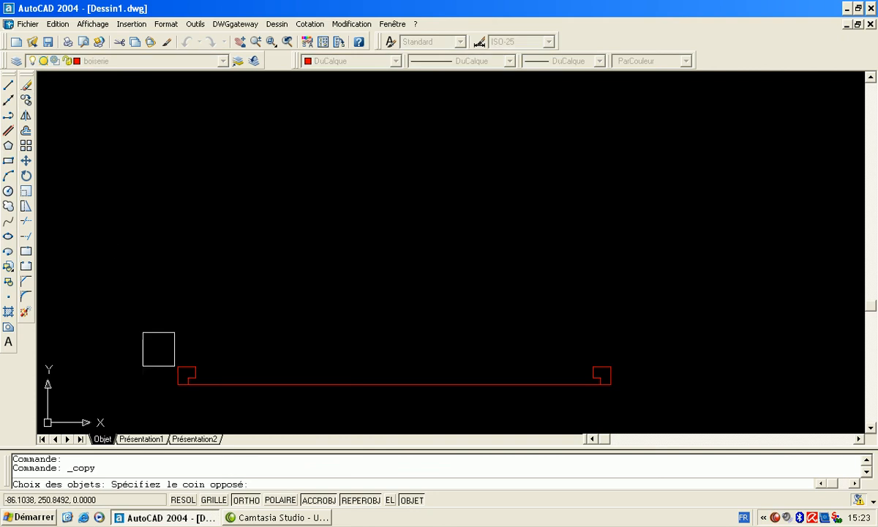
{"action": "left_click", "coordinate": [218, 408]}
{"action": "key", "text": "Return"}
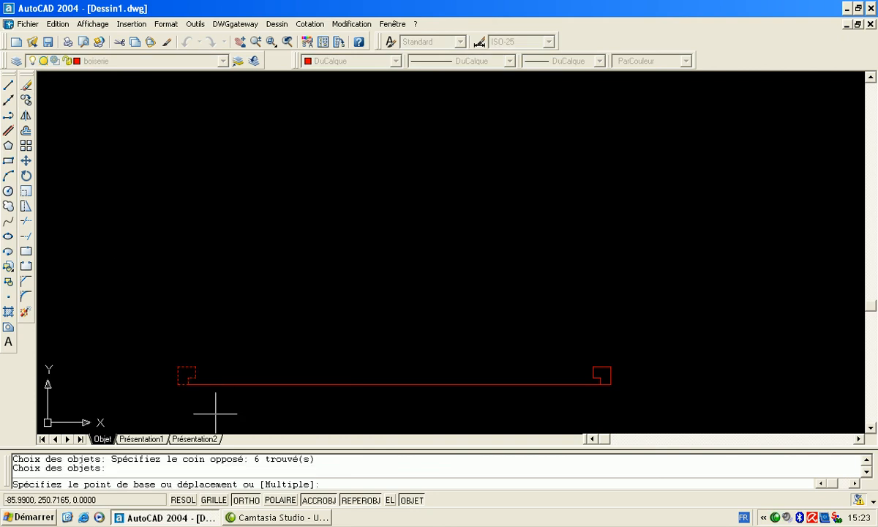
{"action": "left_click", "coordinate": [177, 384]}
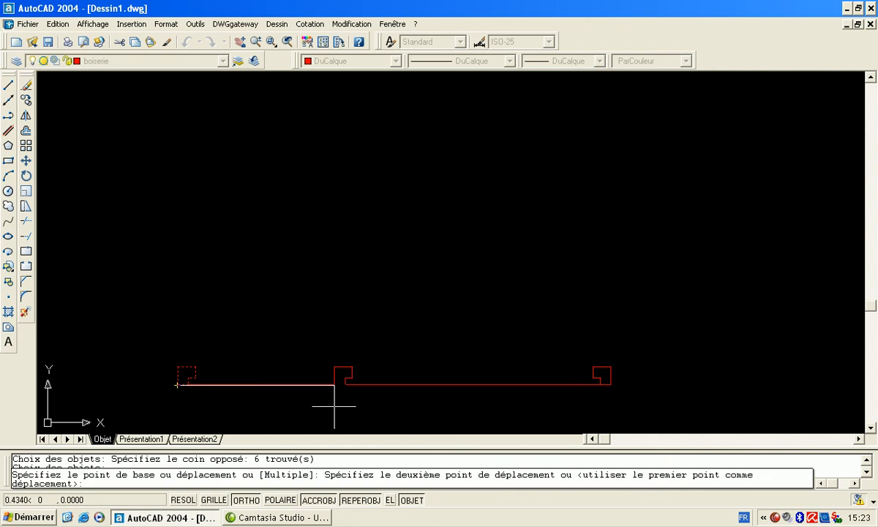
{"action": "left_click", "coordinate": [397, 384]}
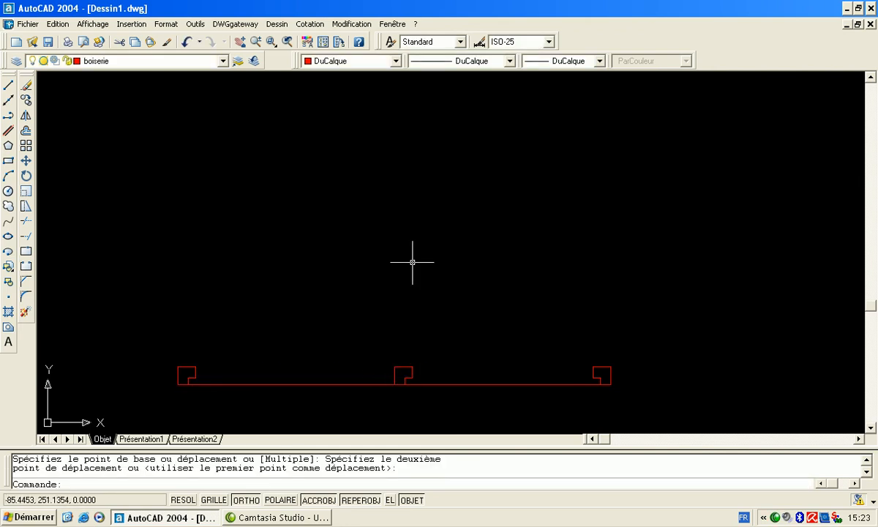
Step: Copy the right notched profile from its lower-right corner to the line's midpoint, back to back with the middle profile
{"action": "key", "text": "Return"}
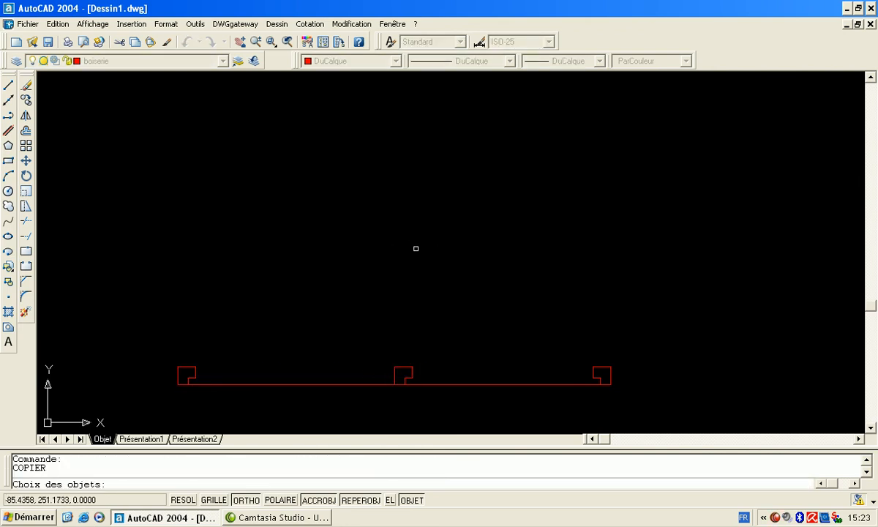
{"action": "left_click", "coordinate": [575, 346]}
{"action": "left_click", "coordinate": [631, 399]}
{"action": "key", "text": "Return"}
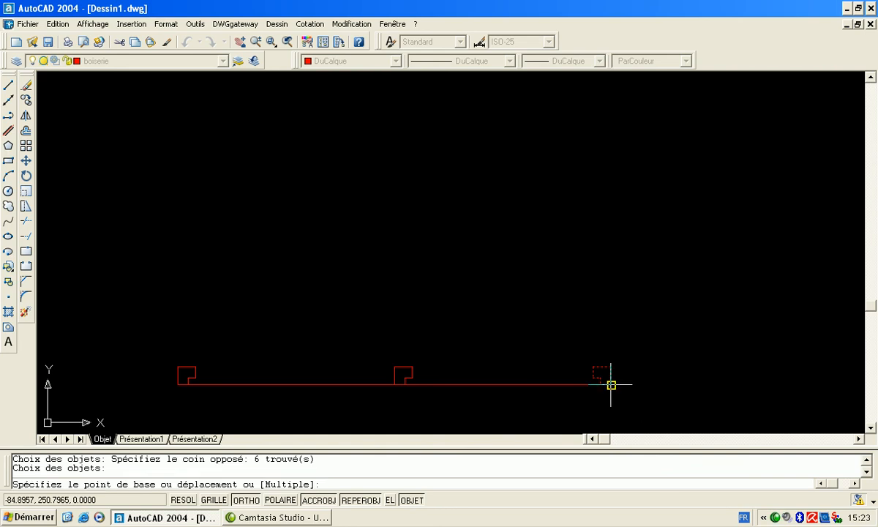
{"action": "left_click", "coordinate": [611, 384]}
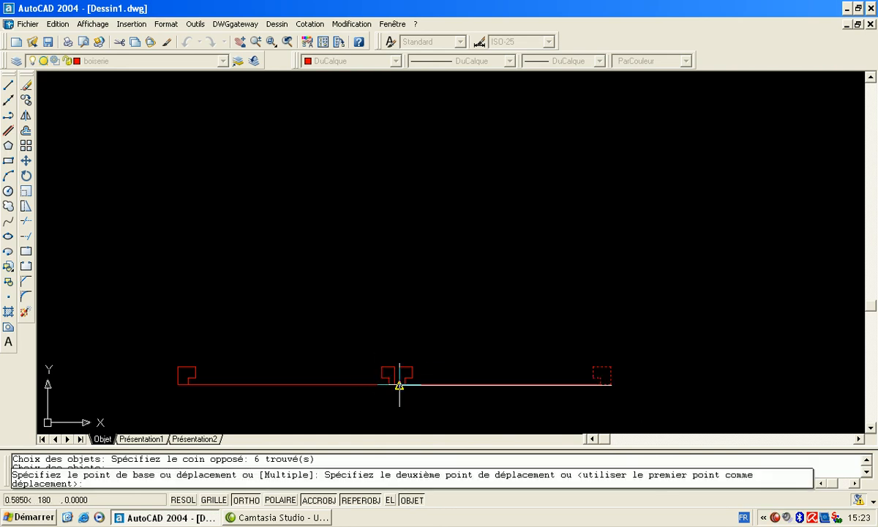
{"action": "left_click", "coordinate": [393, 385]}
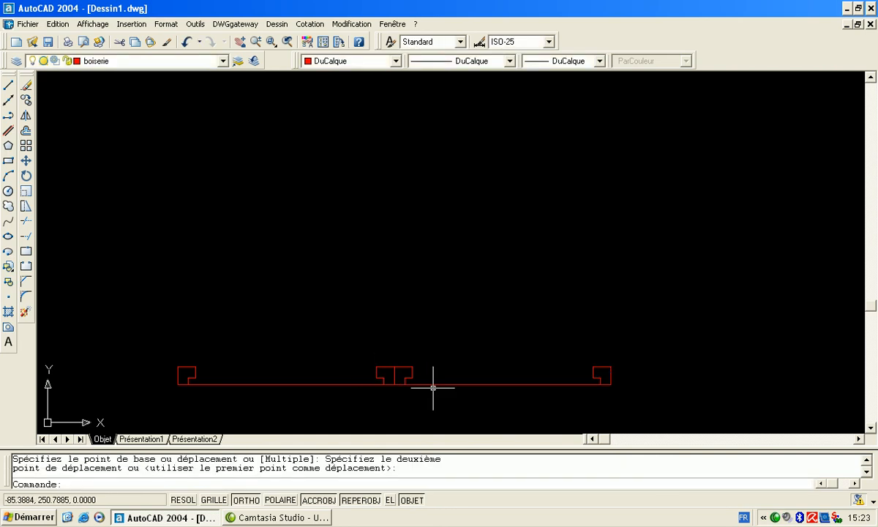
{"action": "left_click", "coordinate": [7, 87]}
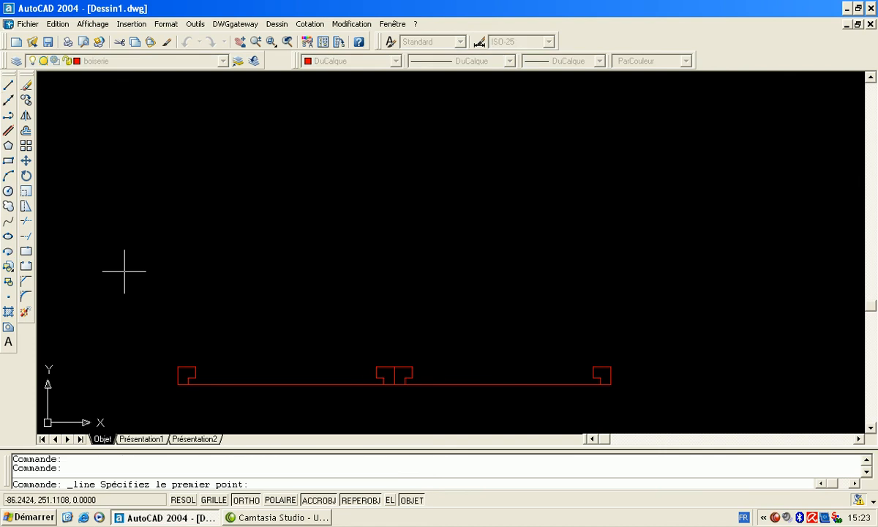
{"action": "left_click", "coordinate": [177, 366]}
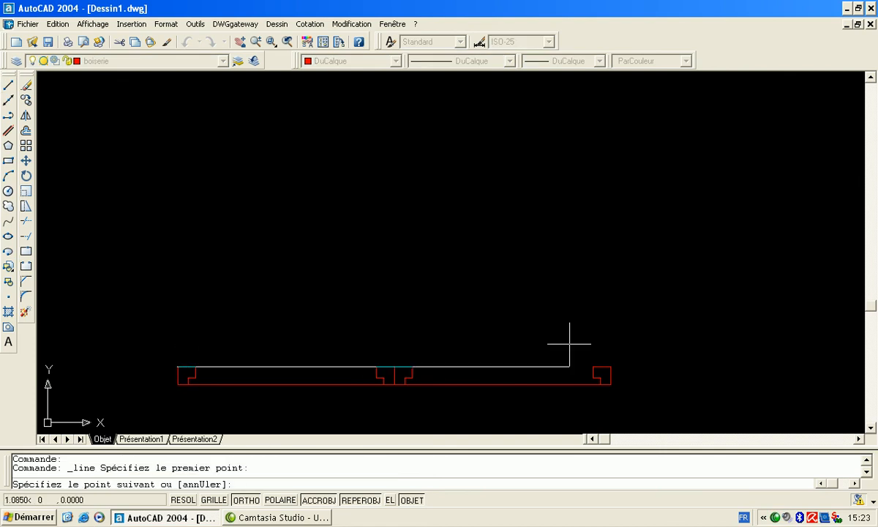
{"action": "left_click", "coordinate": [611, 371]}
{"action": "key", "text": "Return"}
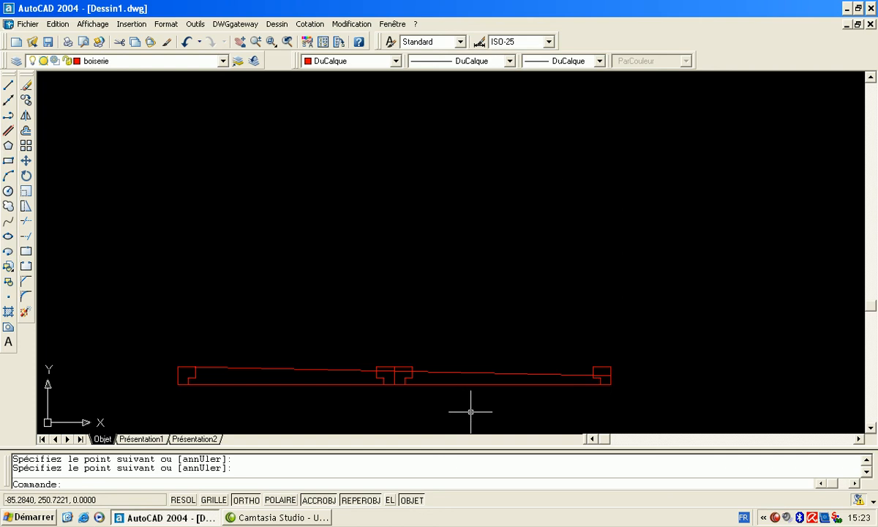
{"action": "left_click", "coordinate": [463, 369]}
{"action": "left_click", "coordinate": [461, 374]}
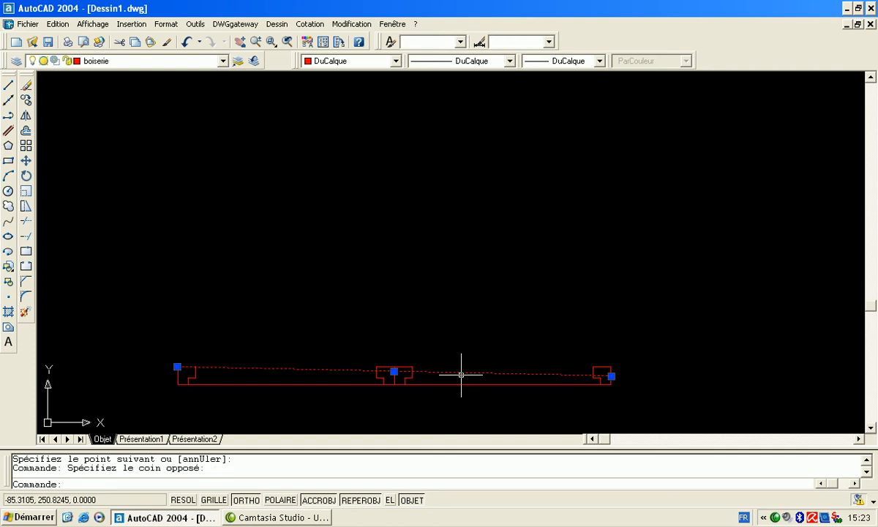
{"action": "key", "text": "Delete"}
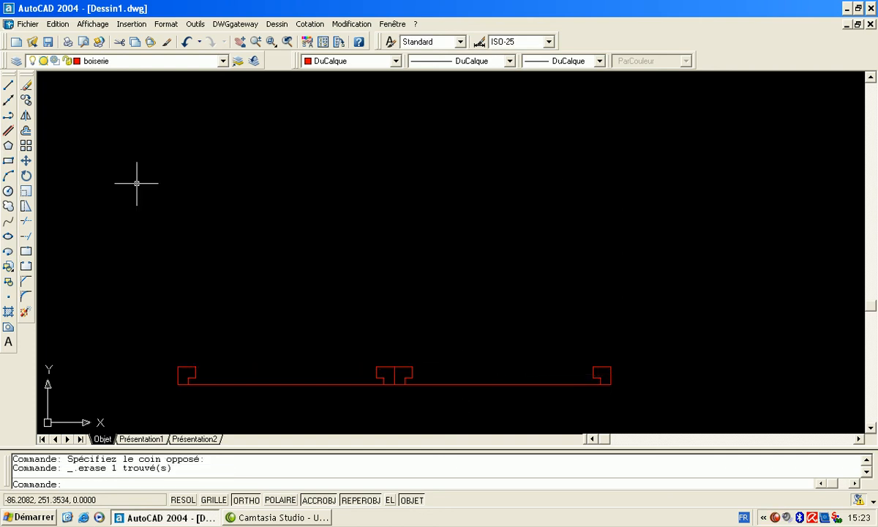
Step: Draw a horizontal line from the left profile's upper-left corner to the right profile's upper-right corner
{"action": "left_click", "coordinate": [9, 88]}
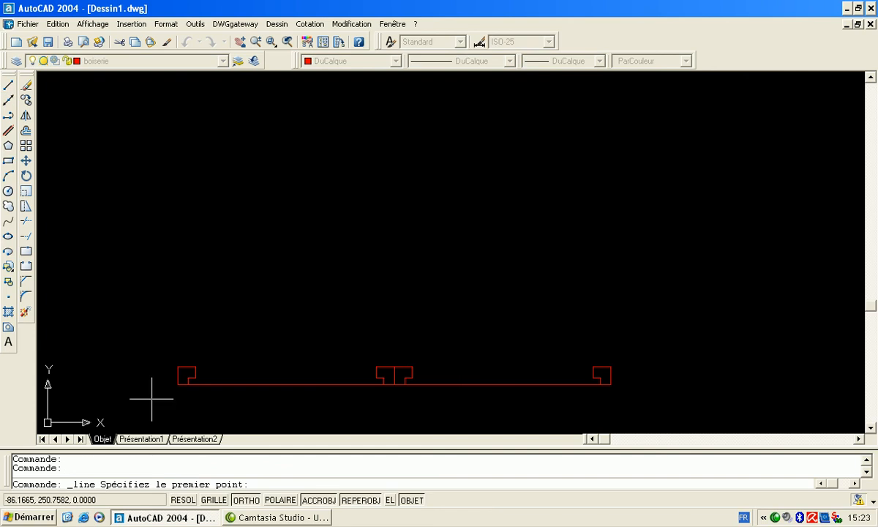
{"action": "left_click", "coordinate": [177, 366]}
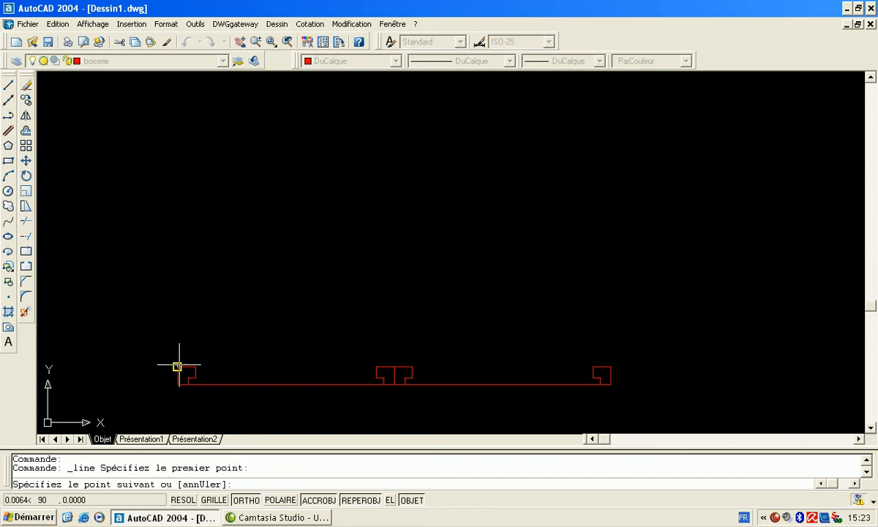
{"action": "left_click", "coordinate": [611, 366]}
{"action": "key", "text": "Return"}
Step: Draw a horizontal line between the facing notch corners of the profiles in both the left and right bays
{"action": "key", "text": "Return"}
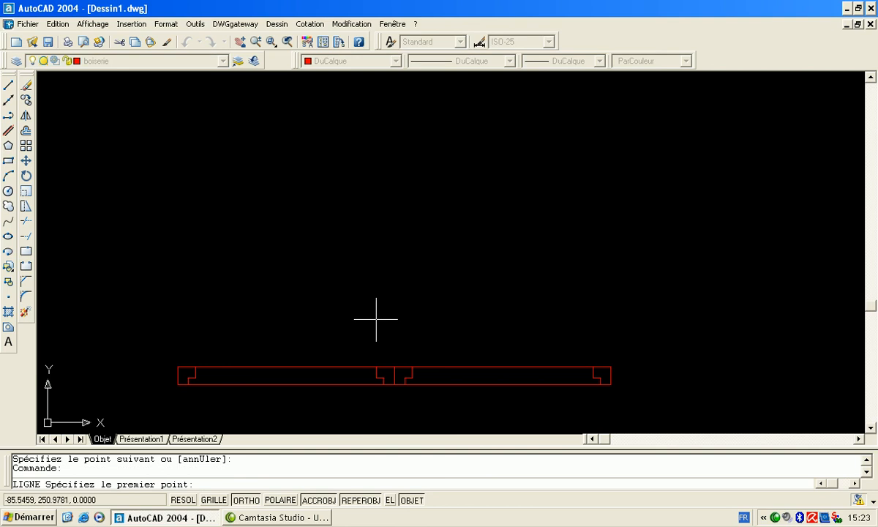
{"action": "left_click", "coordinate": [199, 378]}
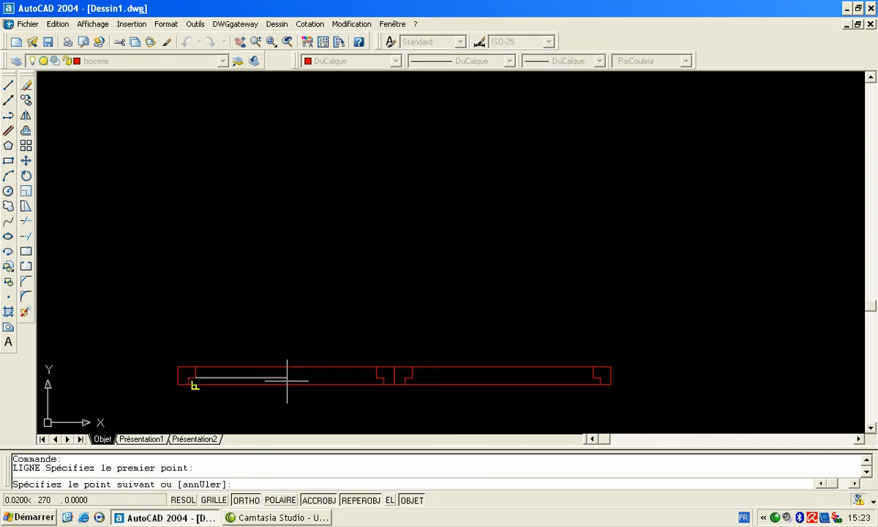
{"action": "left_click", "coordinate": [376, 377]}
{"action": "key", "text": "Return"}
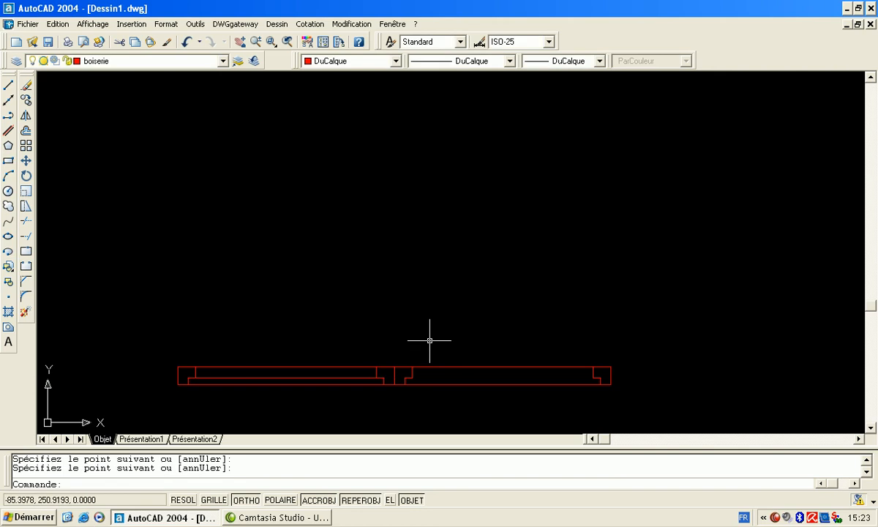
{"action": "key", "text": "Return"}
{"action": "left_click", "coordinate": [412, 378]}
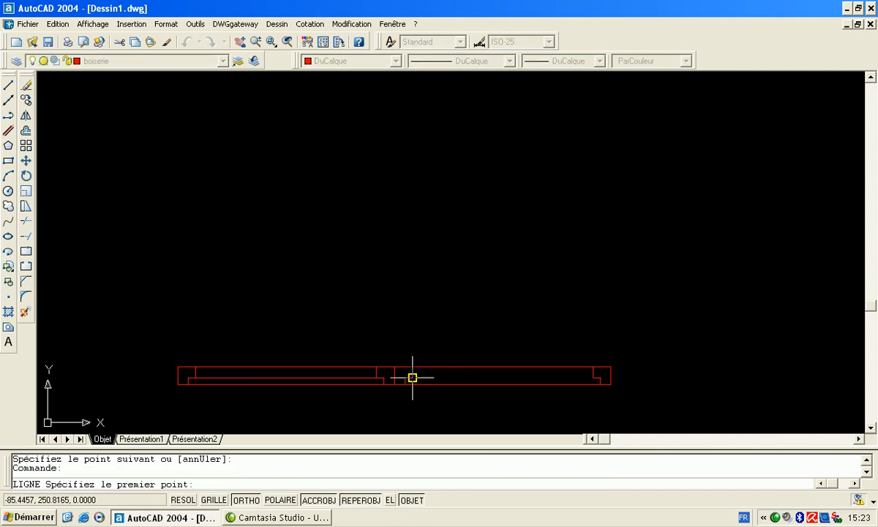
{"action": "left_click", "coordinate": [593, 377]}
{"action": "key", "text": "Return"}
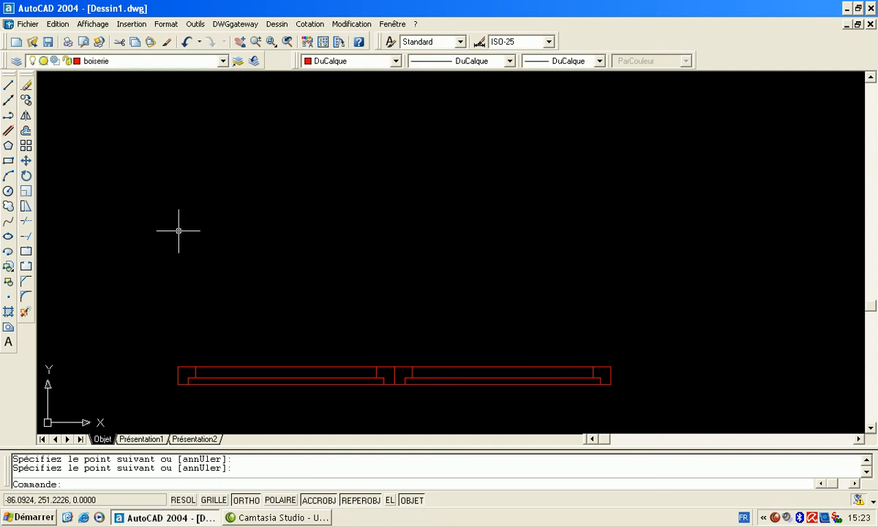
Step: Draw connected lines from the frame's lower-left corner: 0.3 up, 0.1 left, and 0.1 up
{"action": "left_click", "coordinate": [10, 87]}
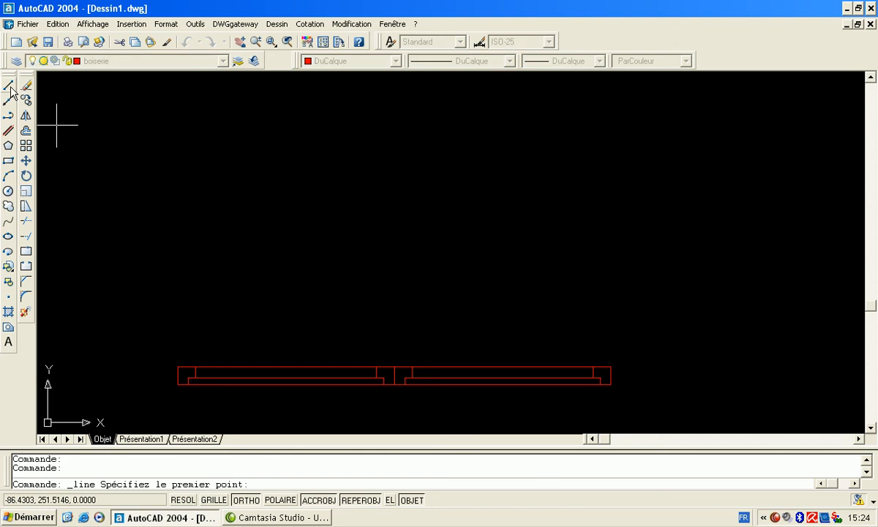
{"action": "left_click", "coordinate": [177, 385]}
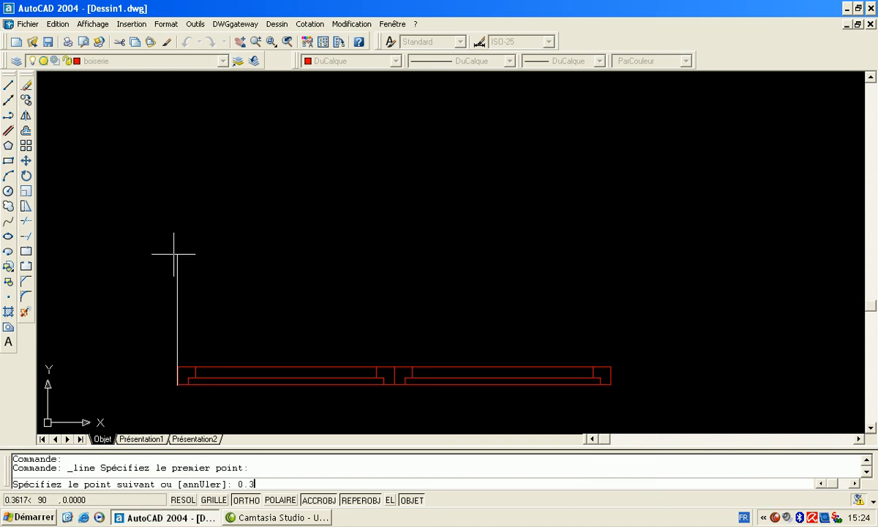
{"action": "type", "text": "0.3"}
{"action": "key", "text": "Return"}
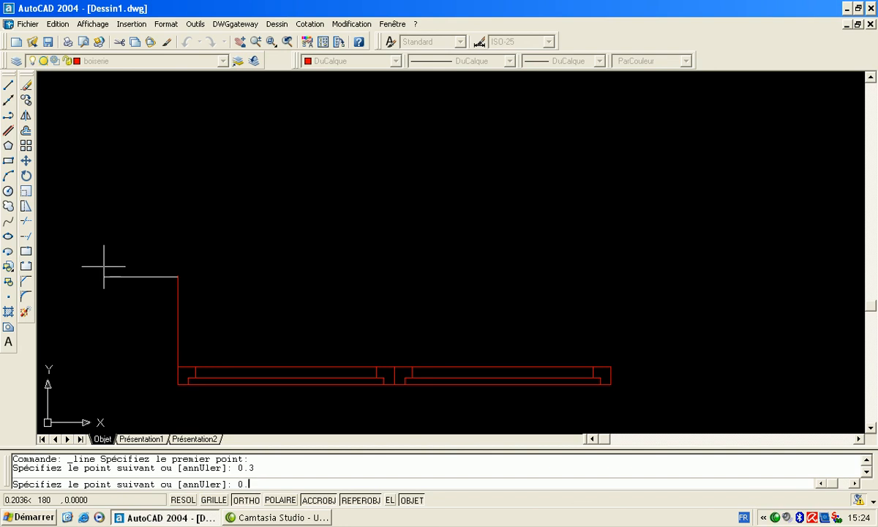
{"action": "type", "text": "0.1"}
{"action": "key", "text": "Return"}
{"action": "type", "text": "0"}
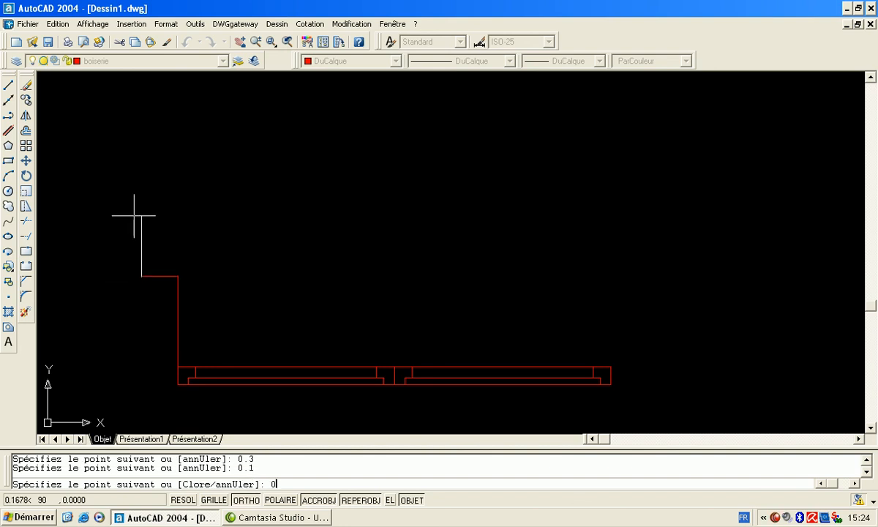
{"action": "type", "text": ".1"}
{"action": "key", "text": "Return"}
{"action": "key", "text": "Return"}
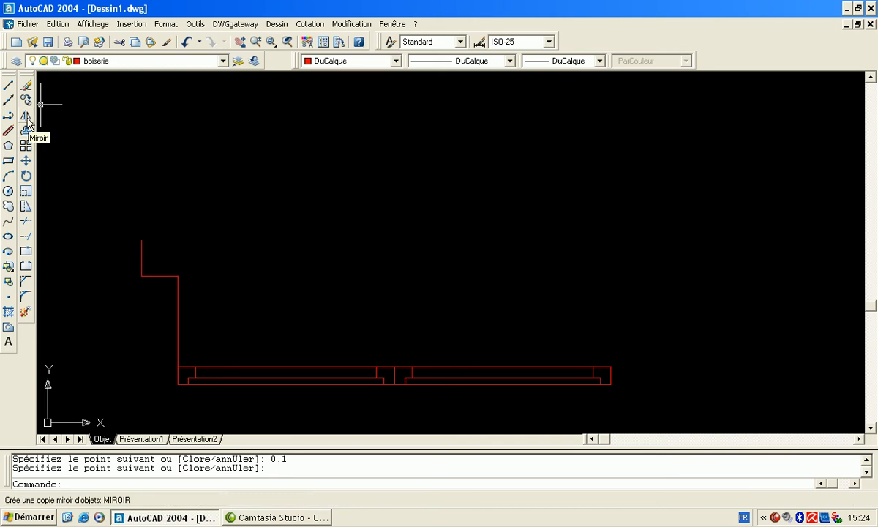
Step: Delete the 0.3 vertical and 0.1 horizontal construction segments, keeping the upper 0.1 vertical segment
{"action": "left_click", "coordinate": [188, 266]}
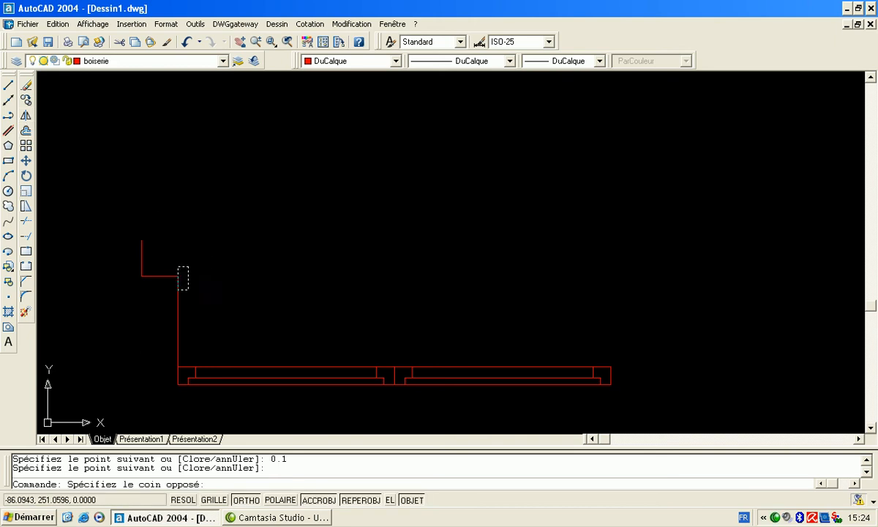
{"action": "left_click", "coordinate": [169, 299]}
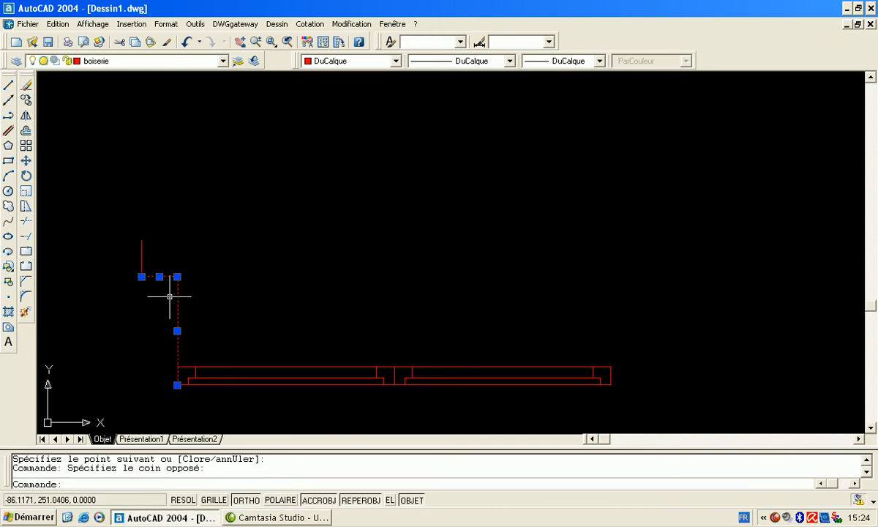
{"action": "key", "text": "Delete"}
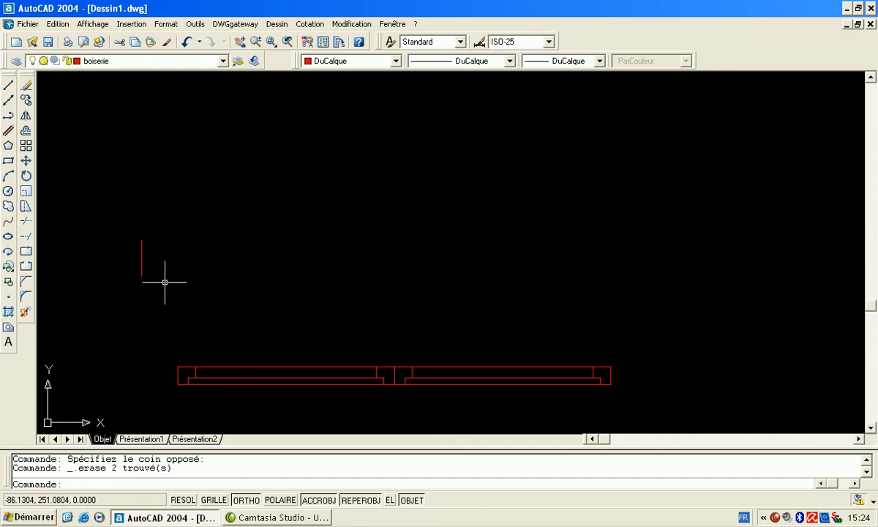
Step: Mirror the short 0.1 vertical line about a vertical axis through the frame's middle, keeping the source object
{"action": "left_click", "coordinate": [30, 112]}
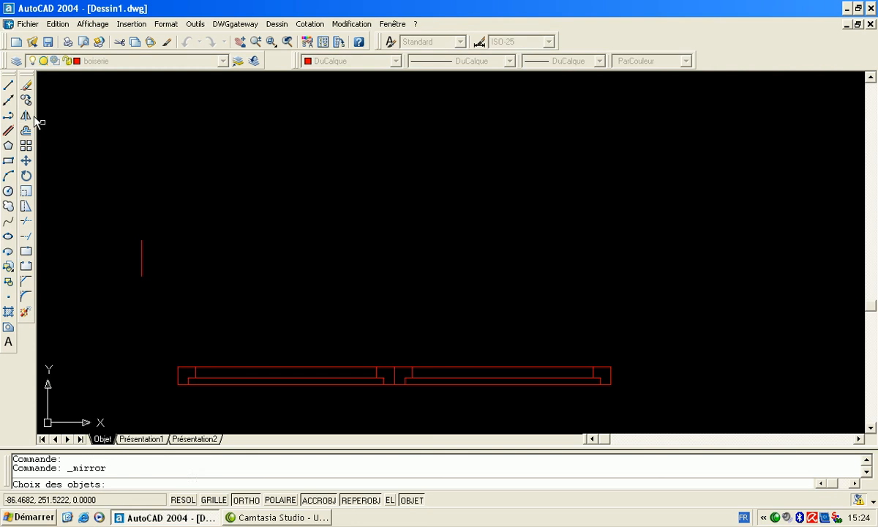
{"action": "left_click", "coordinate": [156, 209]}
{"action": "left_click", "coordinate": [110, 267]}
{"action": "key", "text": "Return"}
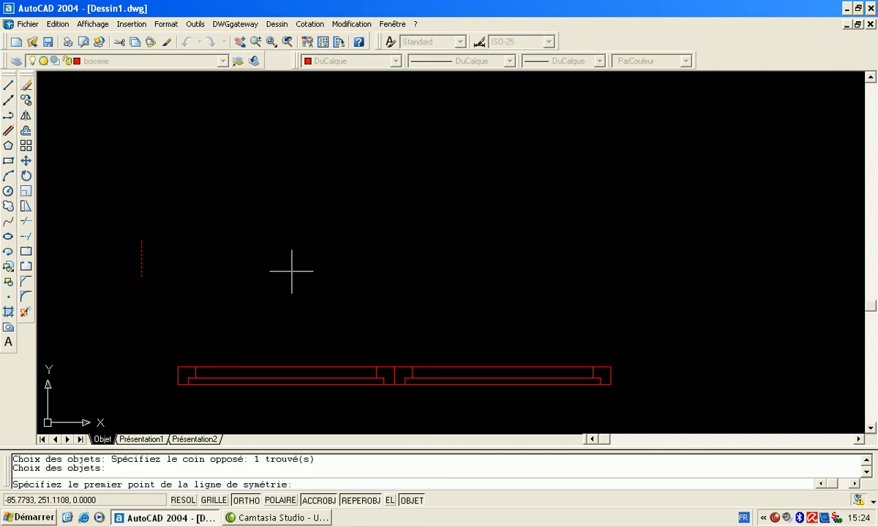
{"action": "left_click", "coordinate": [393, 366]}
{"action": "left_click", "coordinate": [397, 246]}
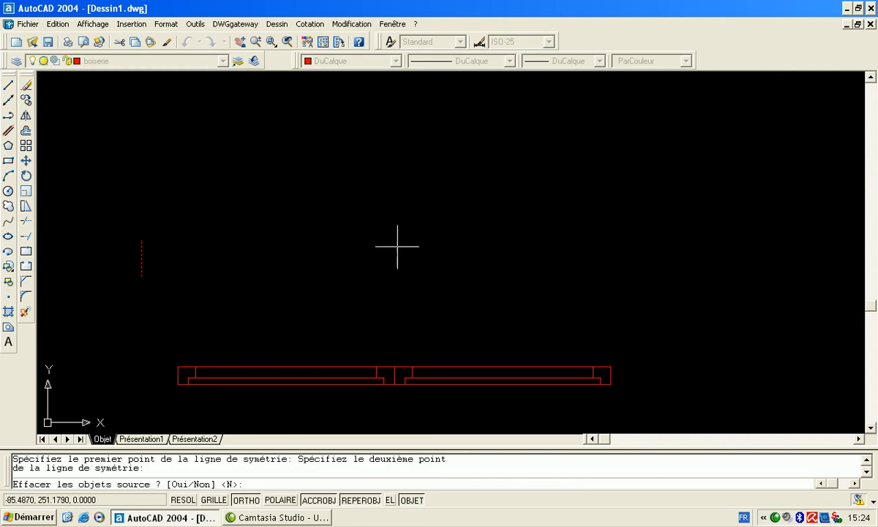
{"action": "key", "text": "Return"}
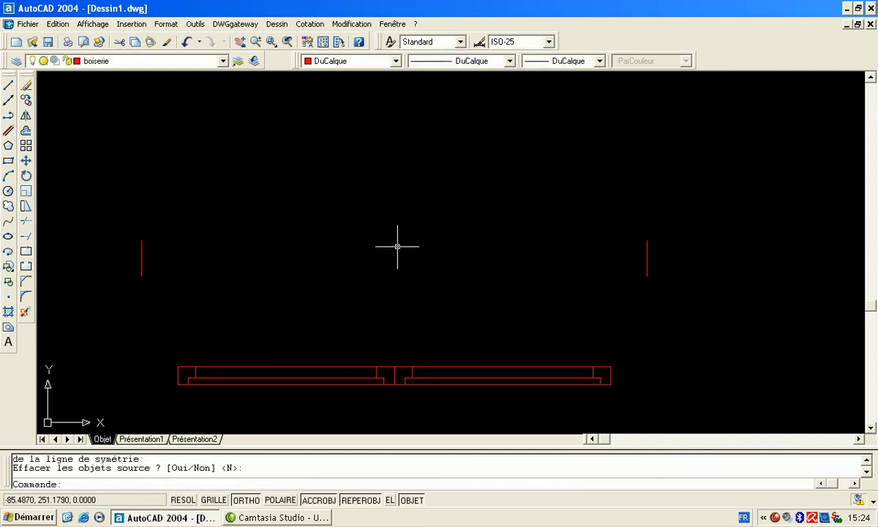
Step: Draw a horizontal line joining the upper ends of the two short vertical lines
{"action": "left_click", "coordinate": [9, 86]}
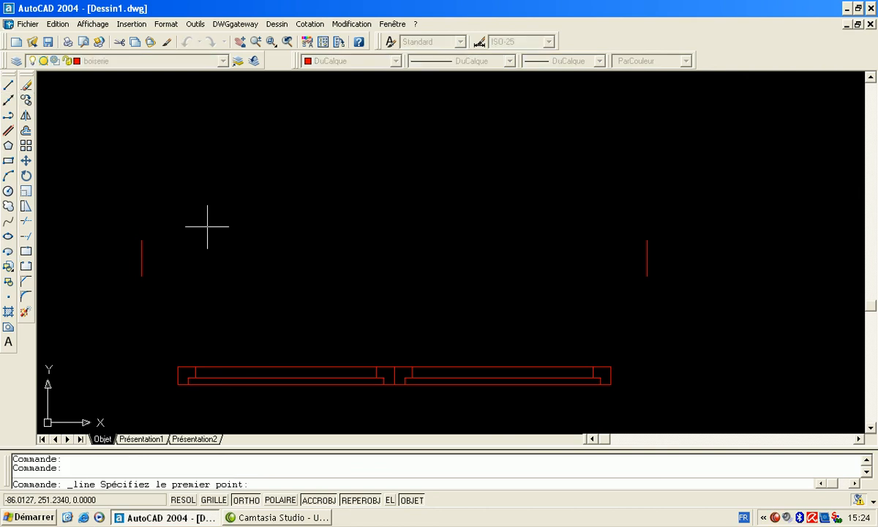
{"action": "left_click", "coordinate": [142, 240]}
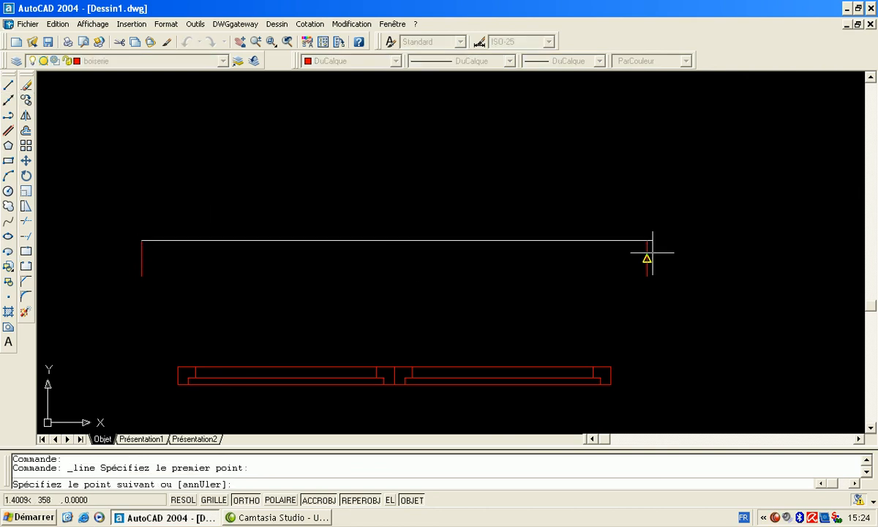
{"action": "left_click", "coordinate": [647, 240]}
{"action": "key", "text": "Return"}
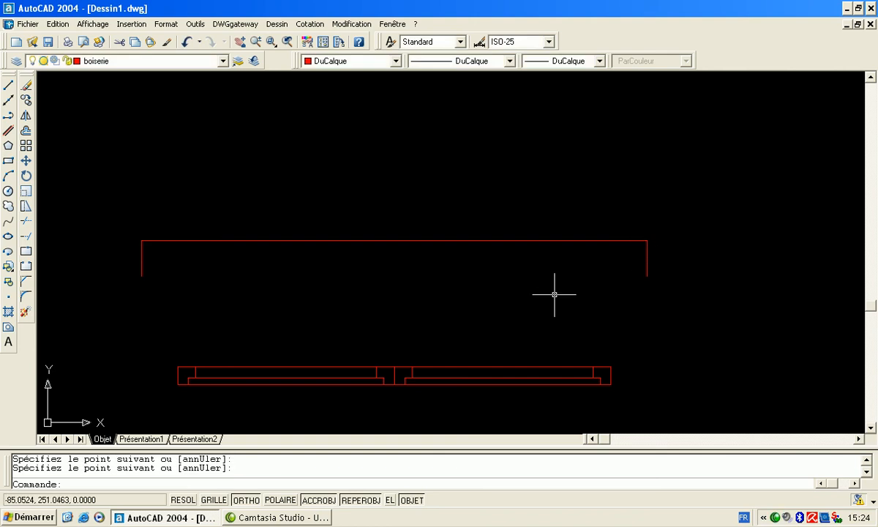
Step: Draw a horizontal line 1 unit long in the empty area below the 1.2 joinery
{"action": "scroll", "coordinate": [510, 297], "scroll_direction": "down", "scroll_amount": 3}
{"action": "scroll", "coordinate": [510, 297], "scroll_direction": "down", "scroll_amount": 4}
{"action": "mouse_move", "coordinate": [521, 342]}
{"action": "middle_mouse_down"}
{"action": "mouse_move", "coordinate": [494, 200]}
{"action": "mouse_move", "coordinate": [470, 156]}
{"action": "middle_mouse_up"}
{"action": "scroll", "coordinate": [455, 250], "scroll_direction": "up", "scroll_amount": 3}
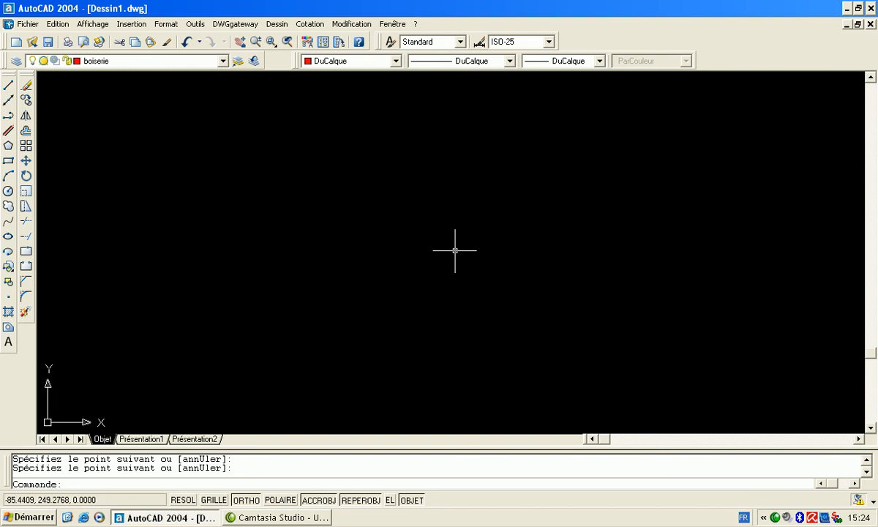
{"action": "middle_click_drag", "start_coordinate": [455, 251], "coordinate": [430, 333]}
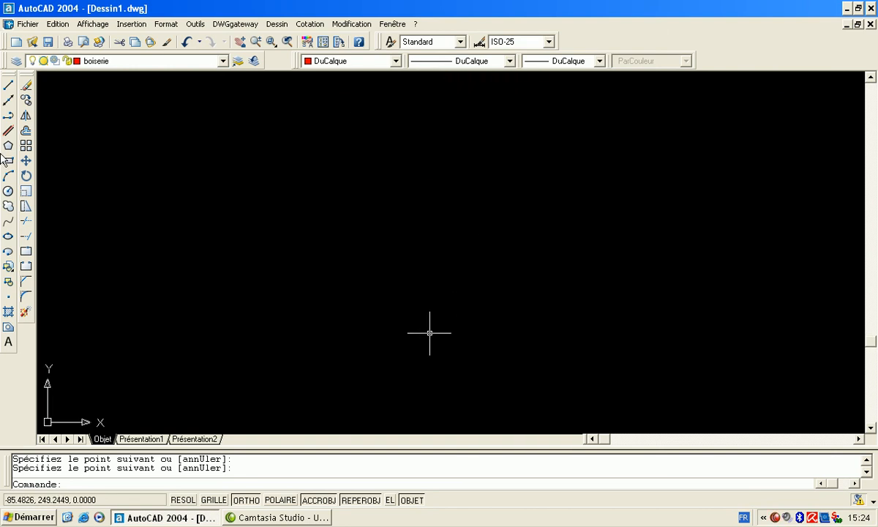
{"action": "left_click", "coordinate": [8, 85]}
{"action": "left_click", "coordinate": [333, 363]}
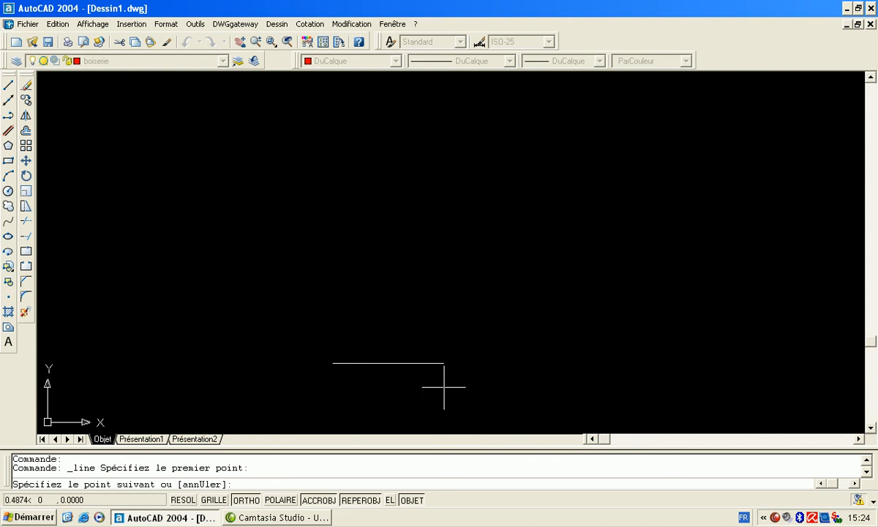
{"action": "key", "text": "Return"}
{"action": "key", "text": "Return"}
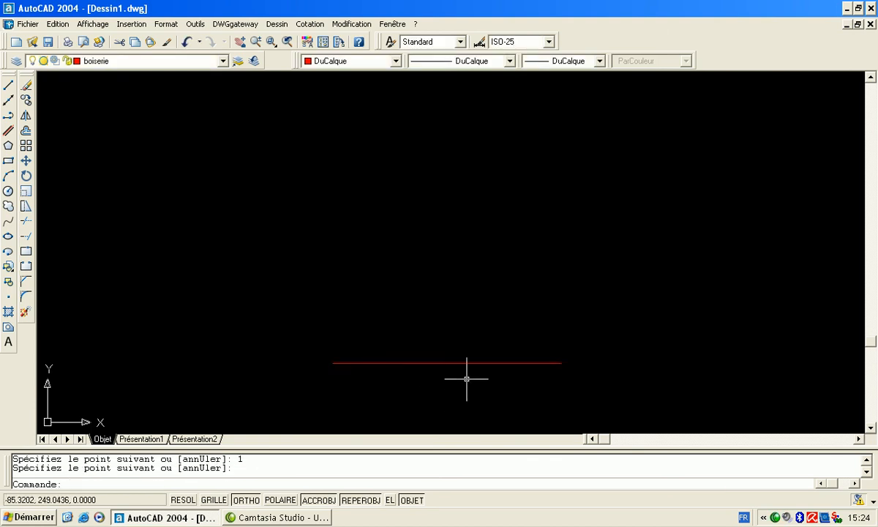
Step: Draw a closed L-shaped jamb profile on the line's left end: 0.1 up, 0.05 right, 0.05 down, 0.05 right, down to the line, back to start
{"action": "middle_click_drag", "start_coordinate": [460, 377], "coordinate": [399, 417]}
{"action": "scroll", "coordinate": [392, 380], "scroll_direction": "up", "scroll_amount": 2}
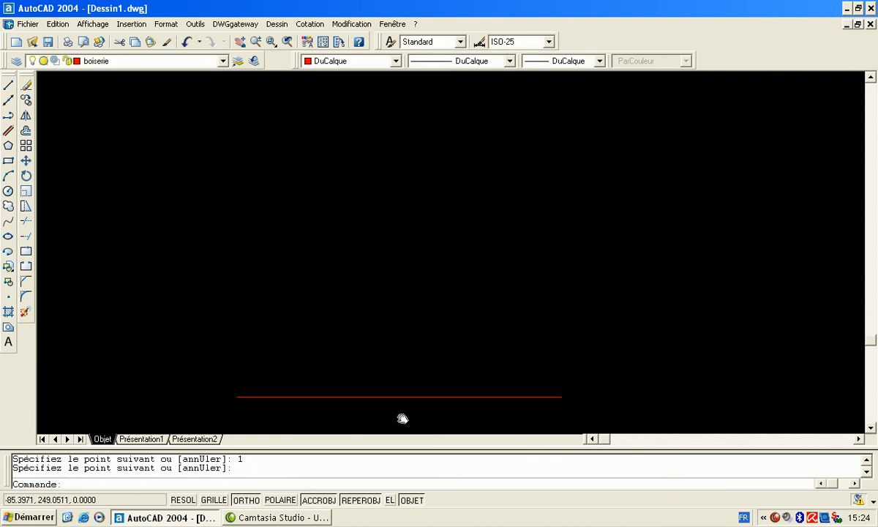
{"action": "left_click", "coordinate": [8, 85]}
{"action": "left_click", "coordinate": [241, 394]}
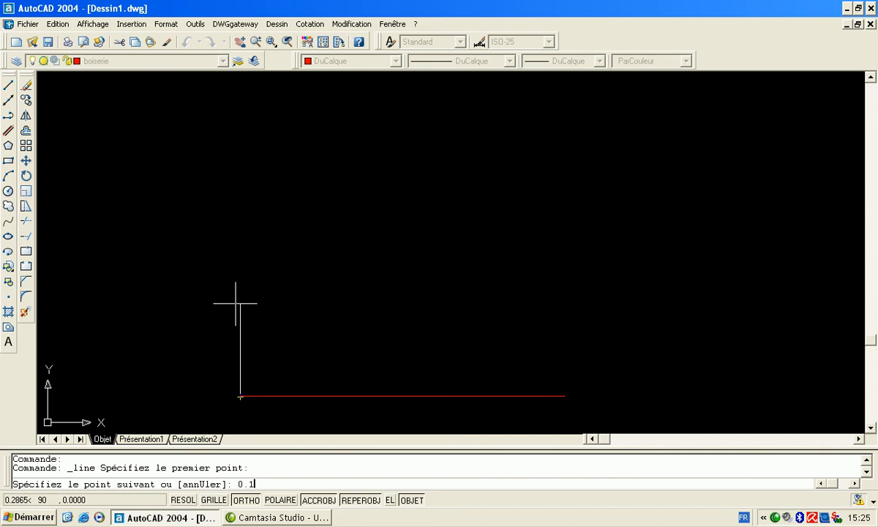
{"action": "key", "text": "Return"}
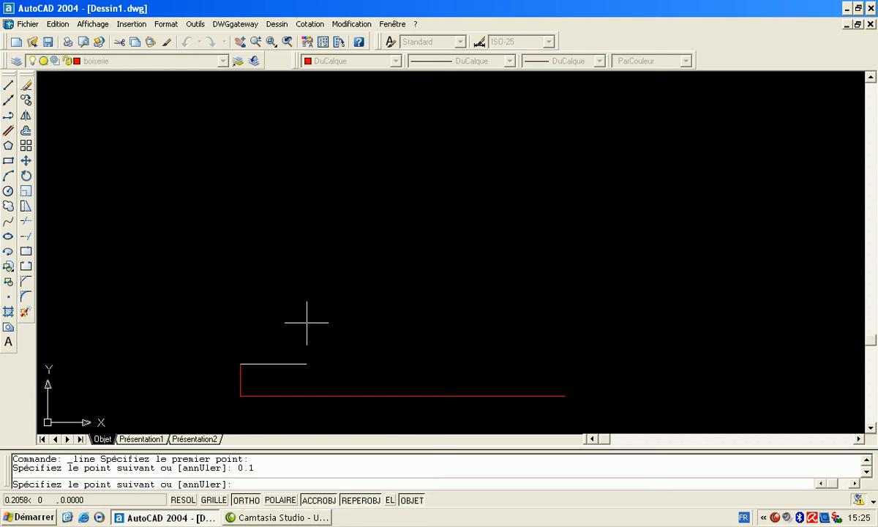
{"action": "type", "text": "0.05"}
{"action": "key", "text": "Return"}
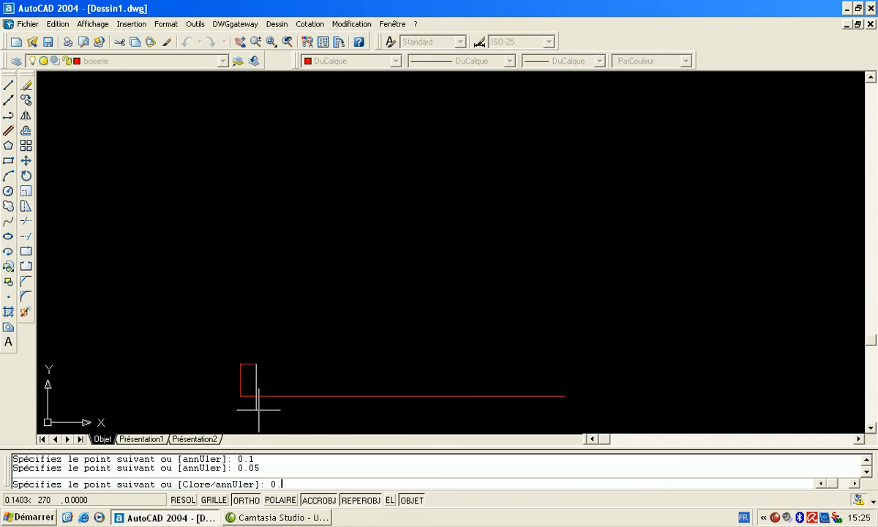
{"action": "type", "text": "0.05"}
{"action": "key", "text": "Return"}
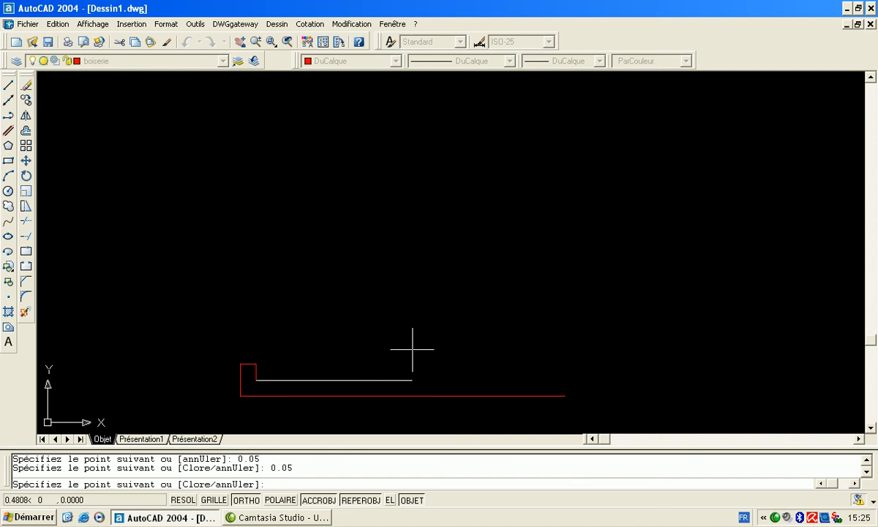
{"action": "type", "text": "0.05"}
{"action": "key", "text": "Return"}
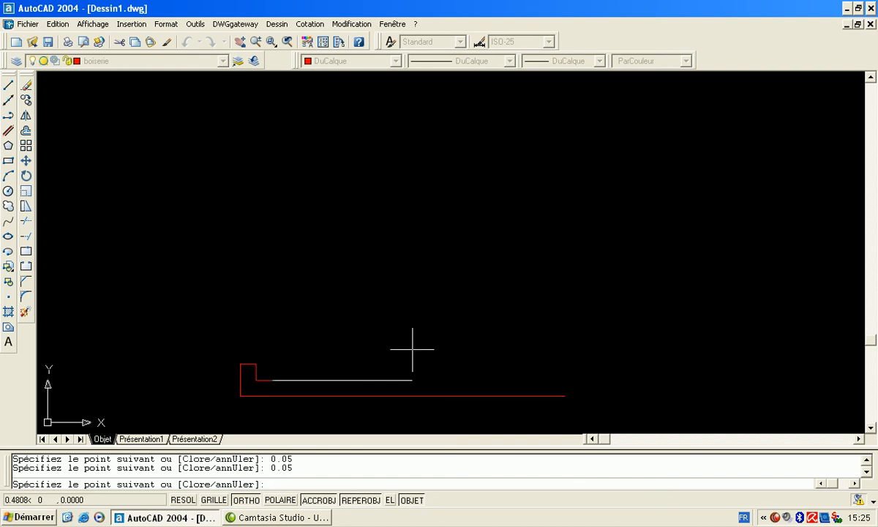
{"action": "left_click", "coordinate": [272, 397]}
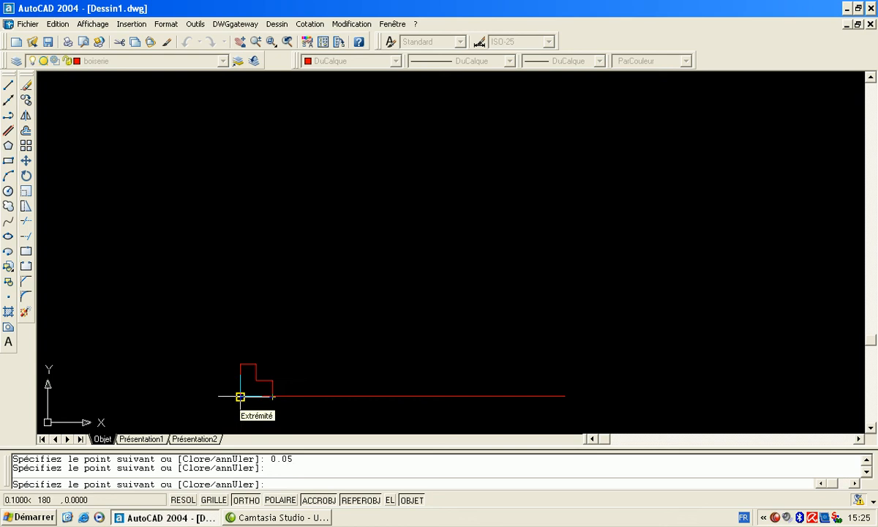
{"action": "left_click", "coordinate": [240, 396]}
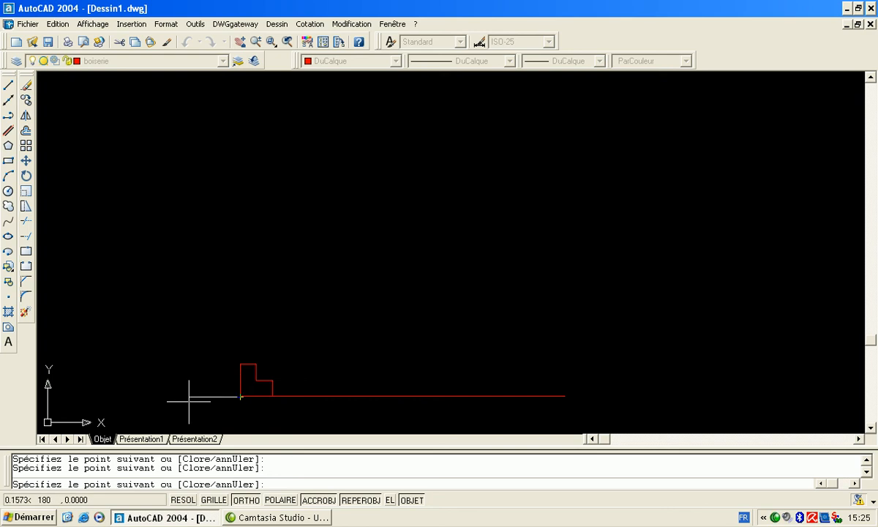
{"action": "key", "text": "Return"}
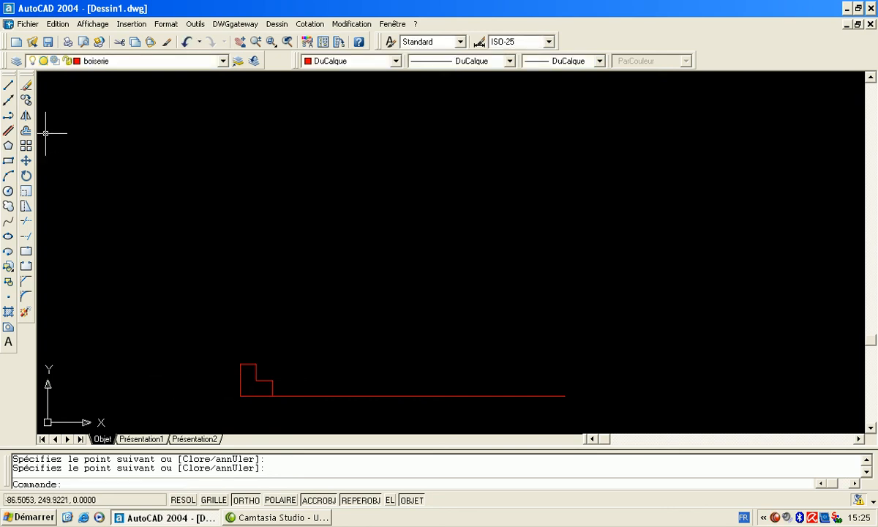
Step: Mirror the L-shaped jamb profile about a vertical axis through the midpoint of the 1-unit line, keeping the source objects
{"action": "left_click", "coordinate": [26, 116]}
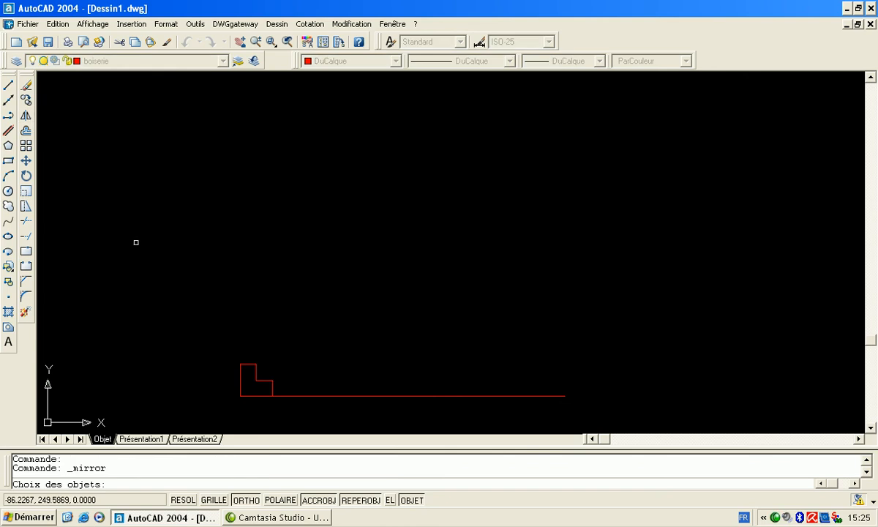
{"action": "left_click", "coordinate": [137, 242]}
{"action": "left_click", "coordinate": [241, 292]}
{"action": "left_click", "coordinate": [305, 250]}
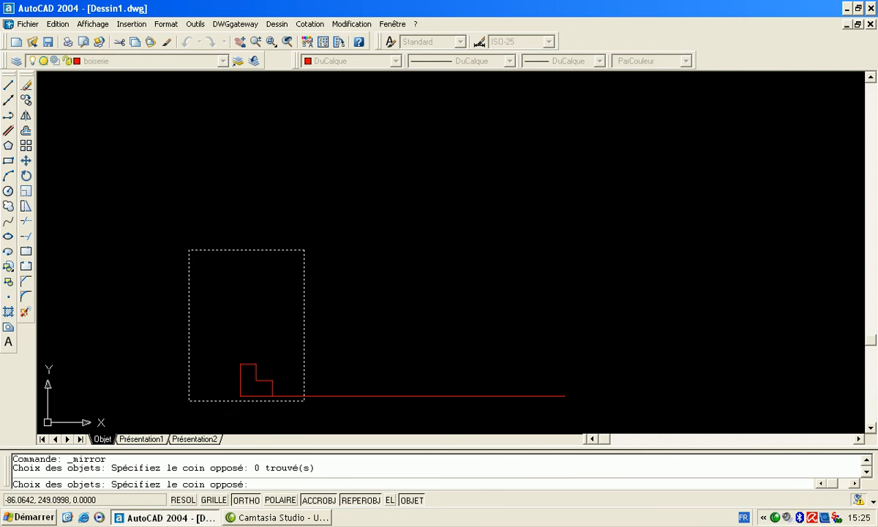
{"action": "left_click", "coordinate": [225, 292]}
{"action": "left_click", "coordinate": [190, 321]}
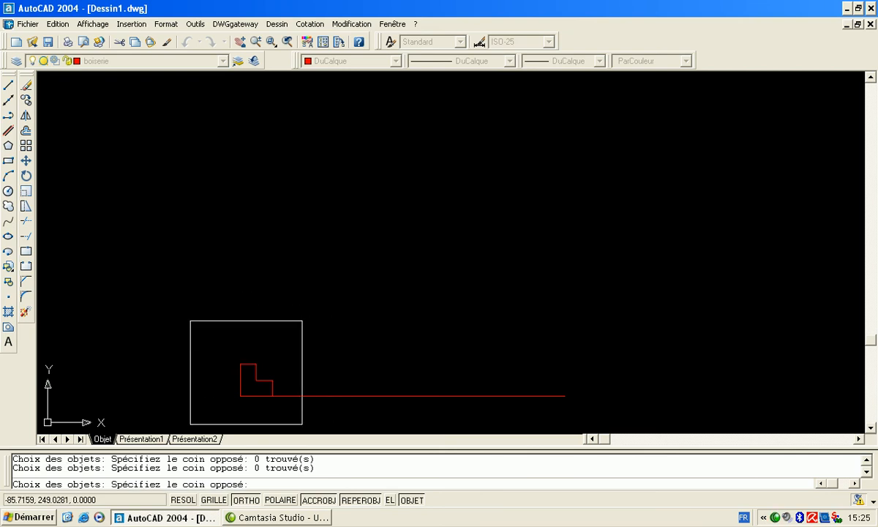
{"action": "left_click", "coordinate": [302, 421]}
{"action": "key", "text": "Return"}
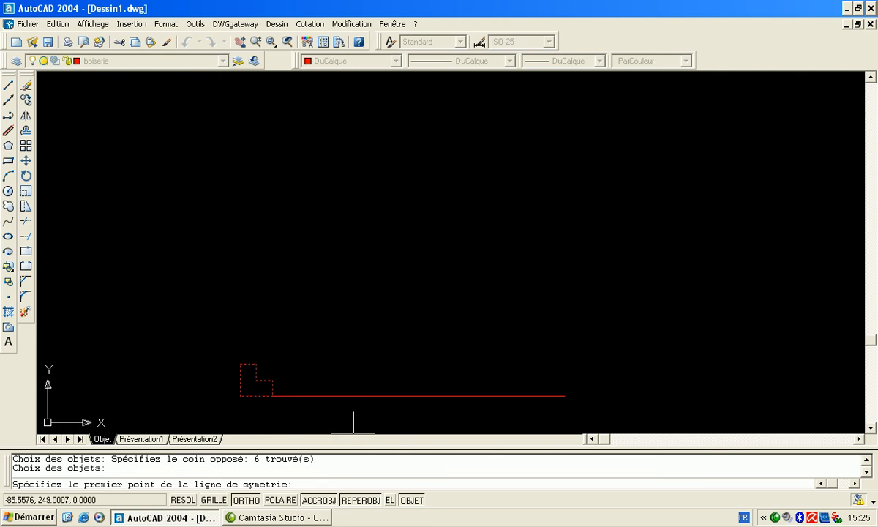
{"action": "left_click", "coordinate": [402, 396]}
{"action": "left_click", "coordinate": [403, 188]}
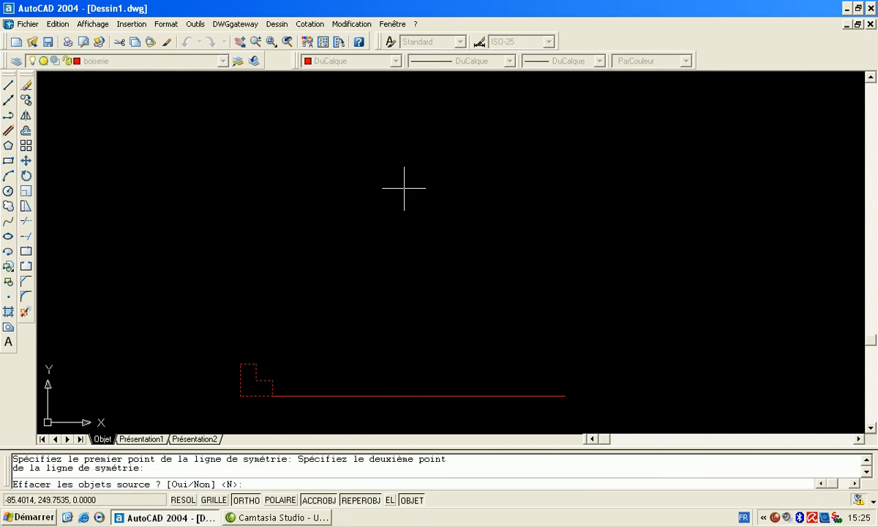
{"action": "key", "text": "Return"}
Step: Delete the 1-unit horizontal construction line between the two jamb profiles
{"action": "left_click", "coordinate": [396, 343]}
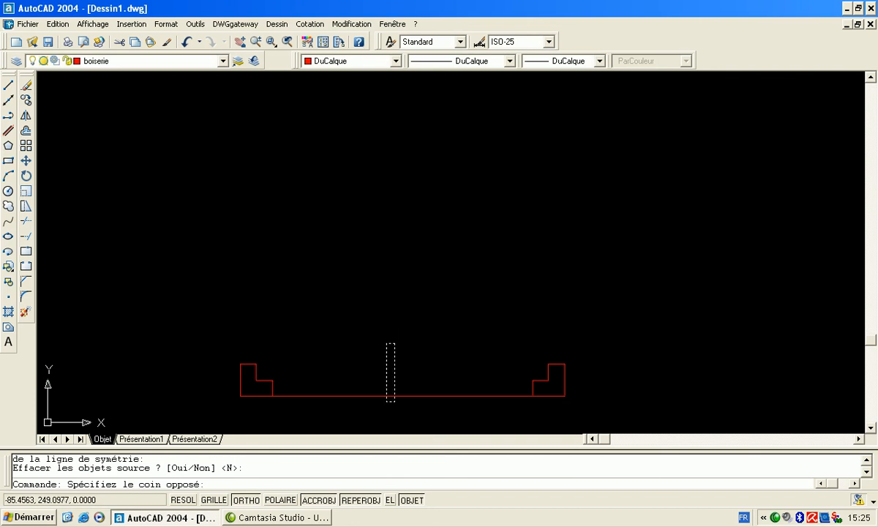
{"action": "left_click", "coordinate": [386, 400]}
{"action": "key", "text": "Delete"}
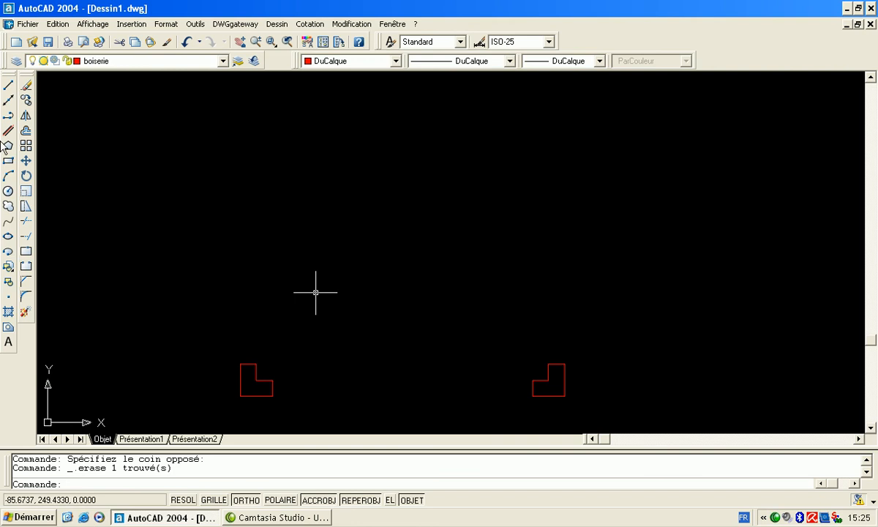
Step: Draw the open door leaf from the right jamb's upper inner corner as a closed vertical rectangle 0.9 high and 0.05 wide toward the opening
{"action": "left_click", "coordinate": [14, 87]}
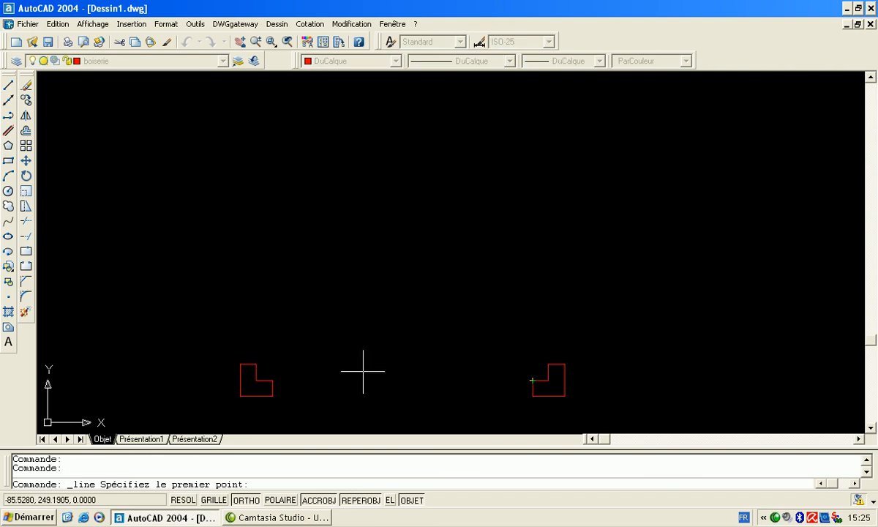
{"action": "left_click", "coordinate": [549, 364]}
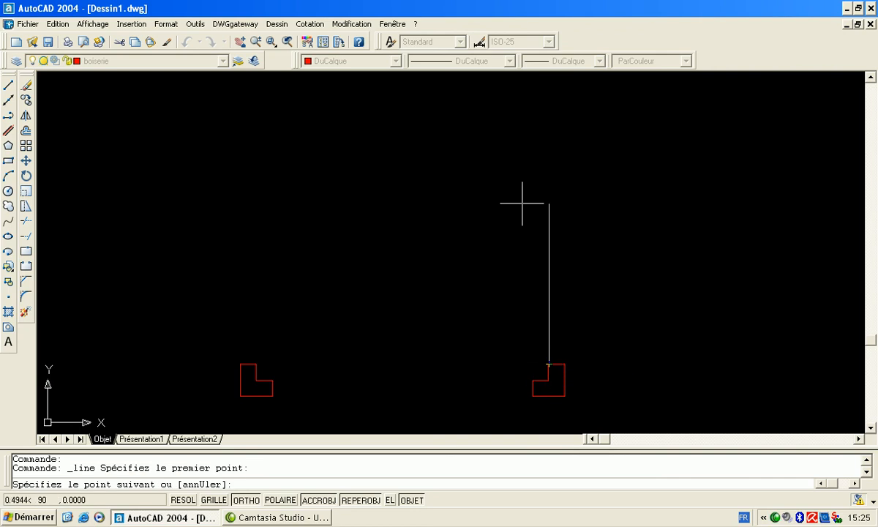
{"action": "type", "text": "0.9"}
{"action": "key", "text": "Return"}
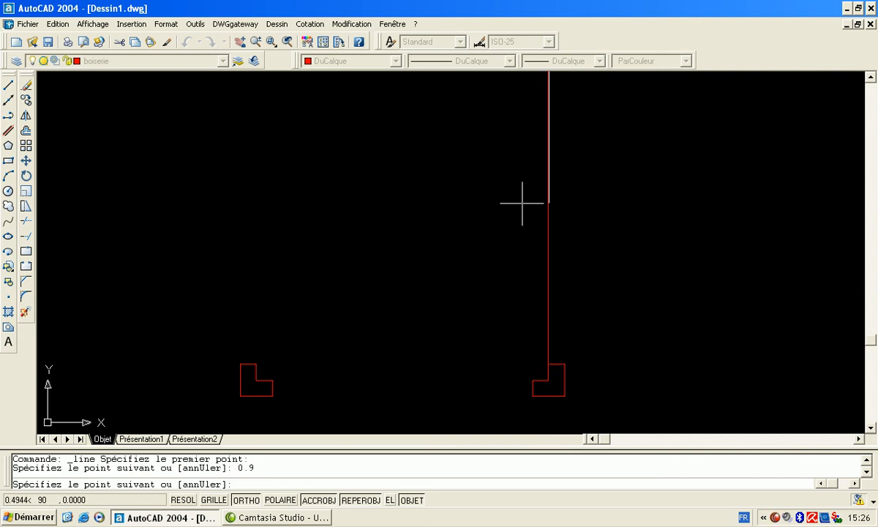
{"action": "scroll", "coordinate": [522, 203], "scroll_direction": "down", "scroll_amount": 3}
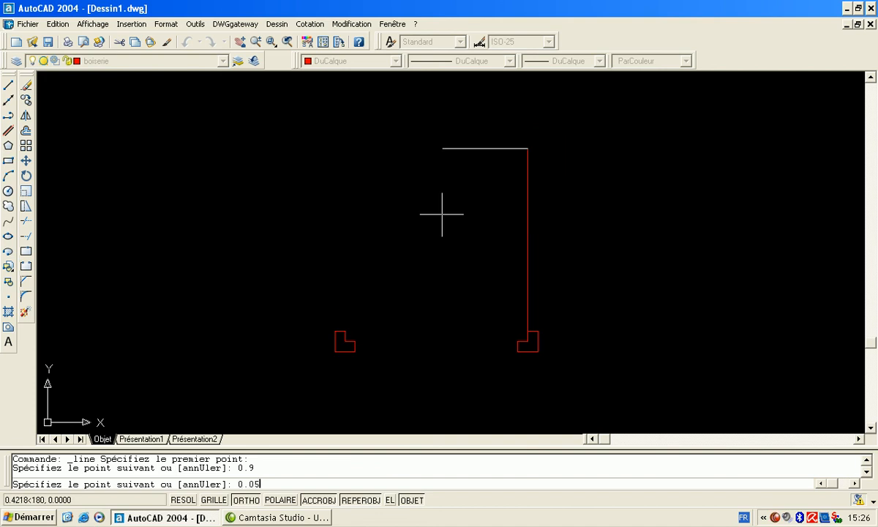
{"action": "key", "text": "Return"}
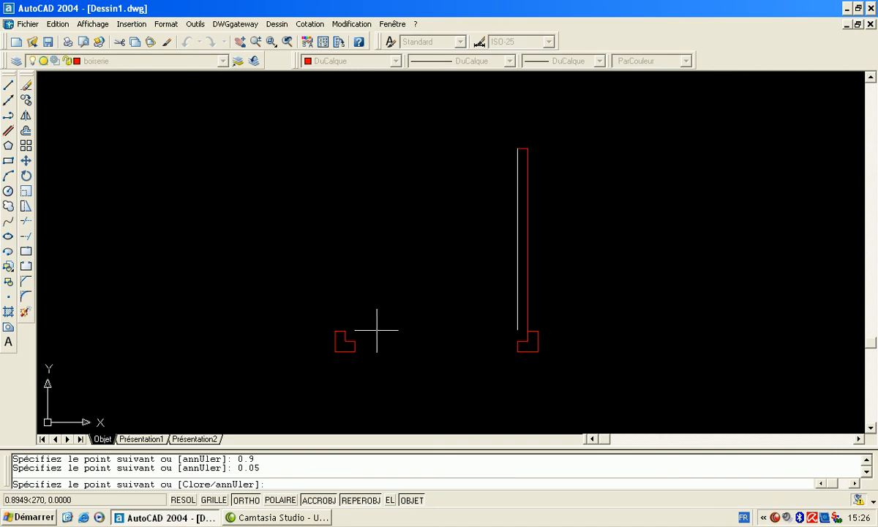
{"action": "type", "text": "0.9"}
{"action": "key", "text": "Return"}
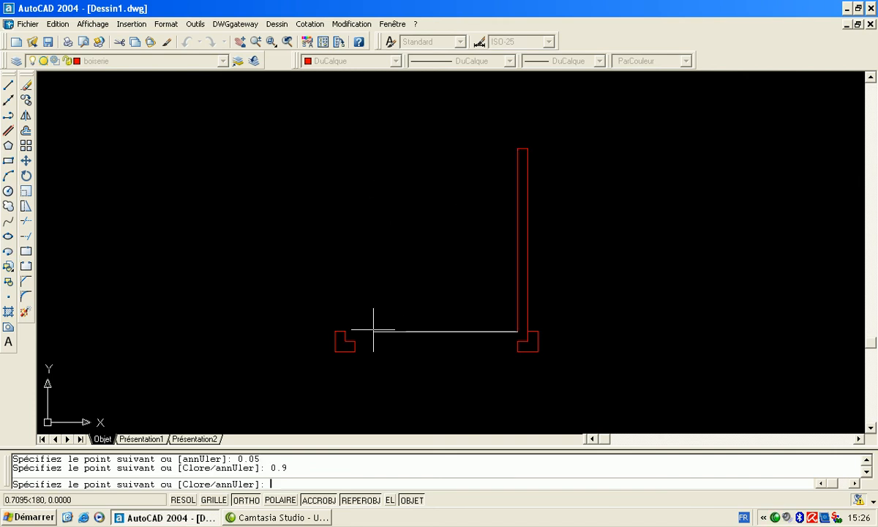
{"action": "scroll", "coordinate": [526, 326], "scroll_direction": "up", "scroll_amount": 5}
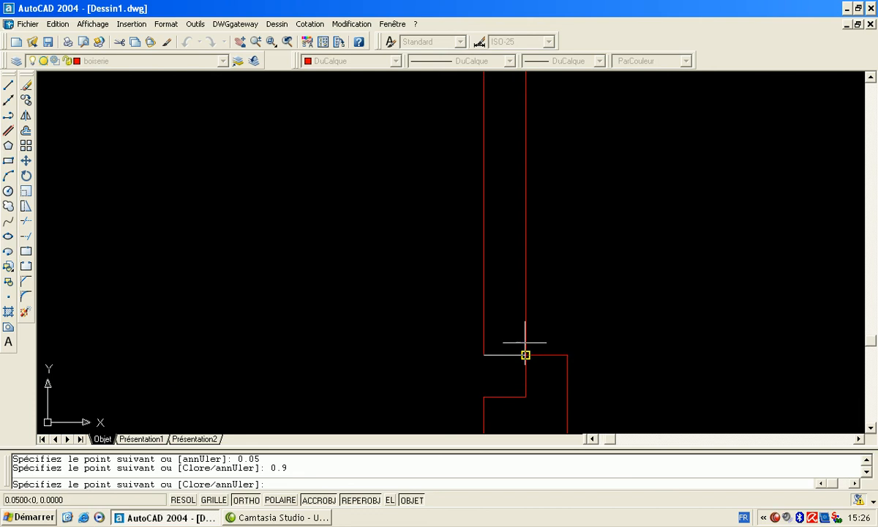
{"action": "key", "text": "Return"}
{"action": "scroll", "coordinate": [529, 354], "scroll_direction": "down", "scroll_amount": 2}
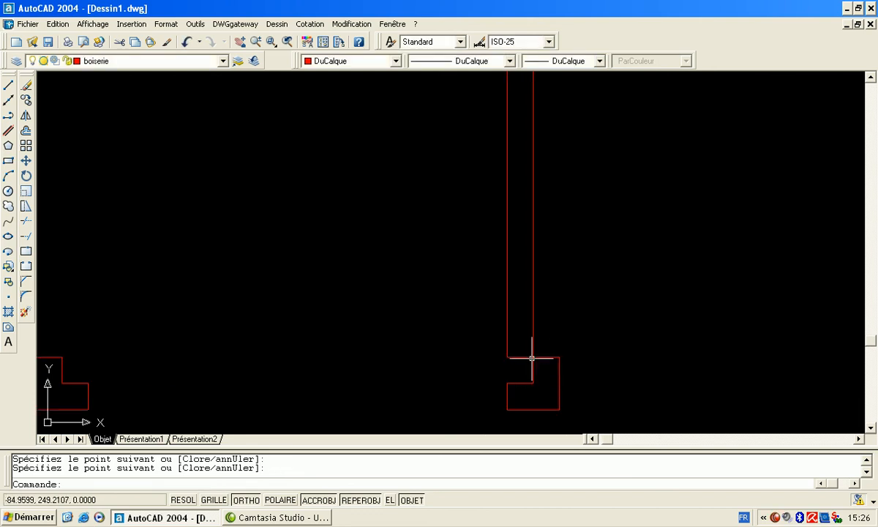
{"action": "scroll", "coordinate": [523, 361], "scroll_direction": "down", "scroll_amount": 2}
{"action": "scroll", "coordinate": [526, 362], "scroll_direction": "up", "scroll_amount": 1}
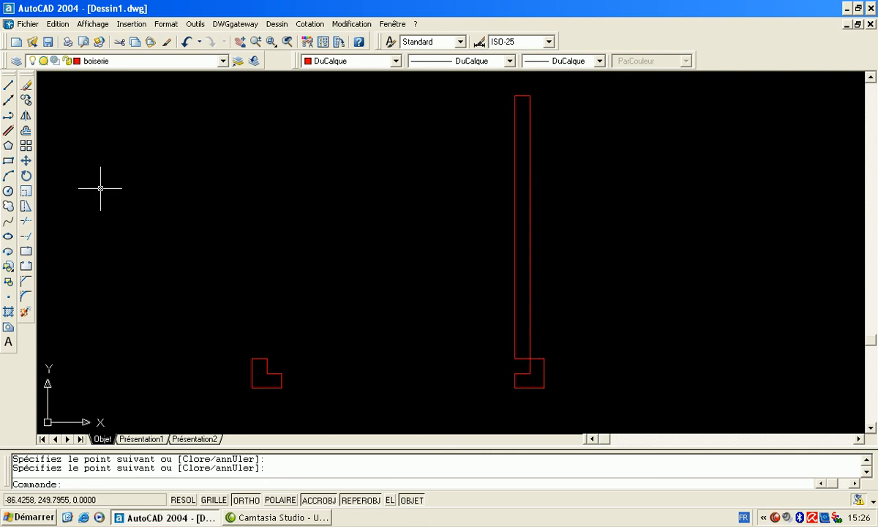
{"action": "left_click", "coordinate": [6, 178]}
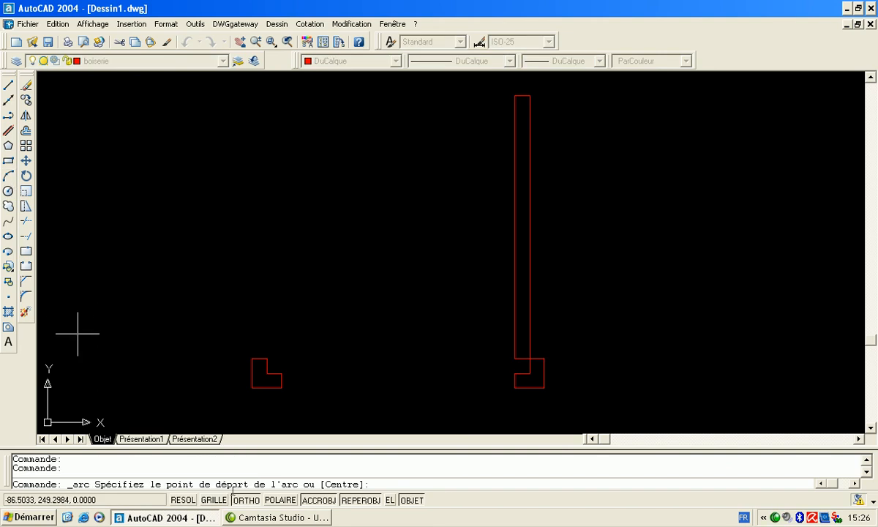
{"action": "left_click", "coordinate": [199, 330]}
{"action": "left_click", "coordinate": [267, 211]}
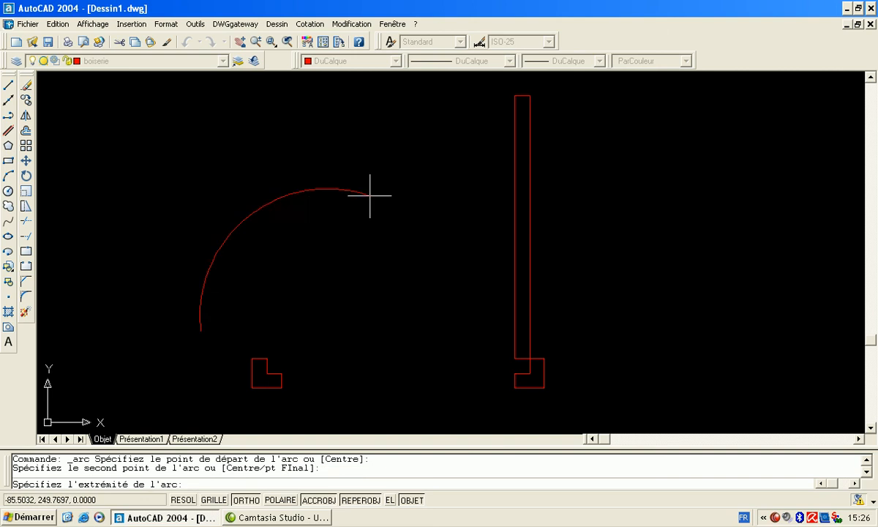
{"action": "left_click", "coordinate": [376, 196]}
{"action": "left_click", "coordinate": [379, 192]}
{"action": "left_click", "coordinate": [356, 216]}
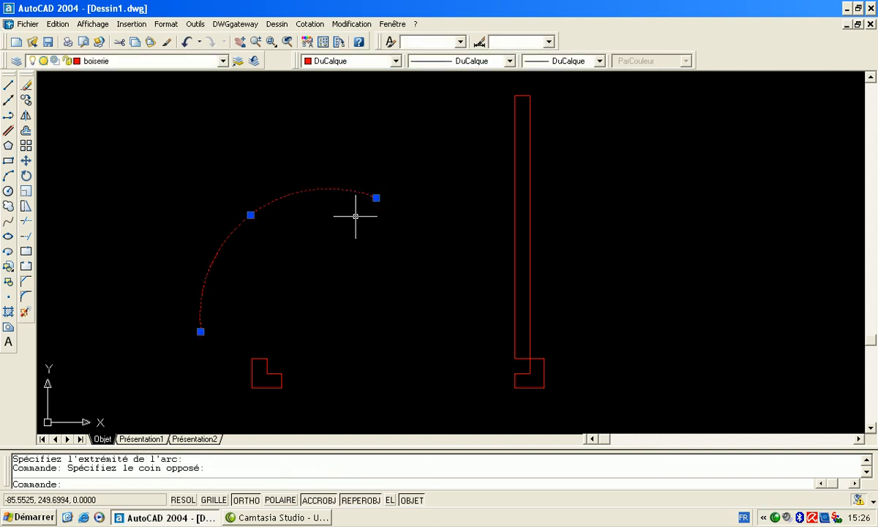
{"action": "key", "text": "Delete"}
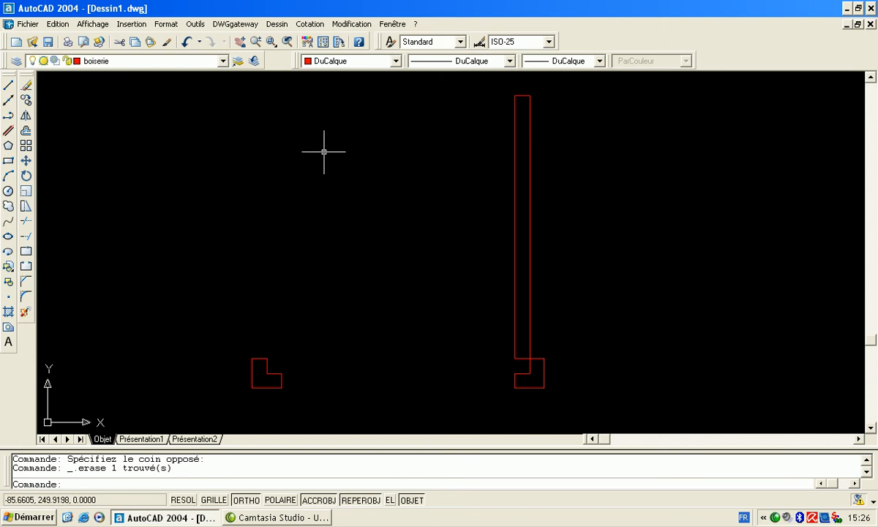
Step: Draw the door-swing arc centred on the right jamb's upper inner corner, from the leaf's upper left corner round to the left jamb
{"action": "left_click", "coordinate": [8, 176]}
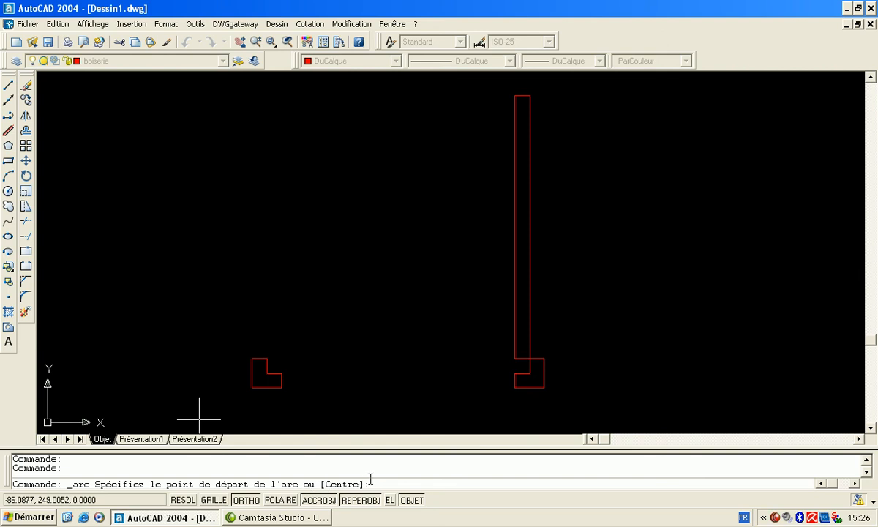
{"action": "type", "text": "c"}
{"action": "key", "text": "Return"}
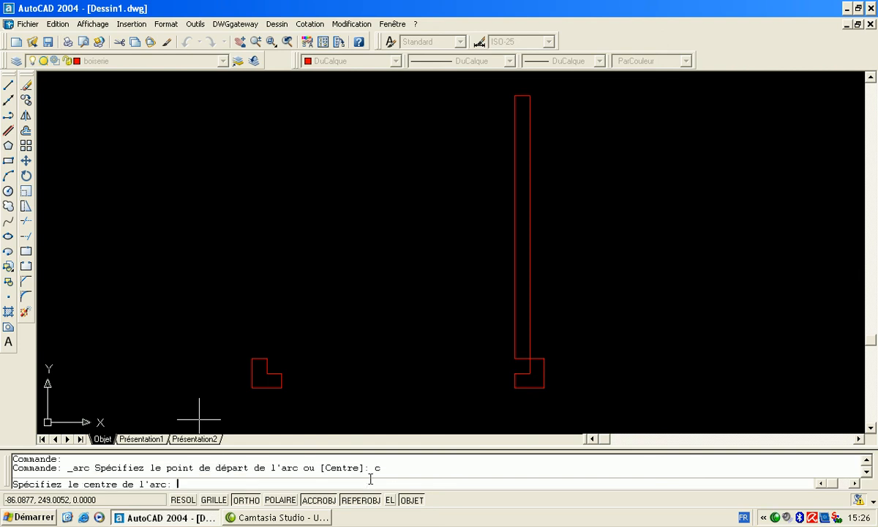
{"action": "left_click", "coordinate": [530, 358]}
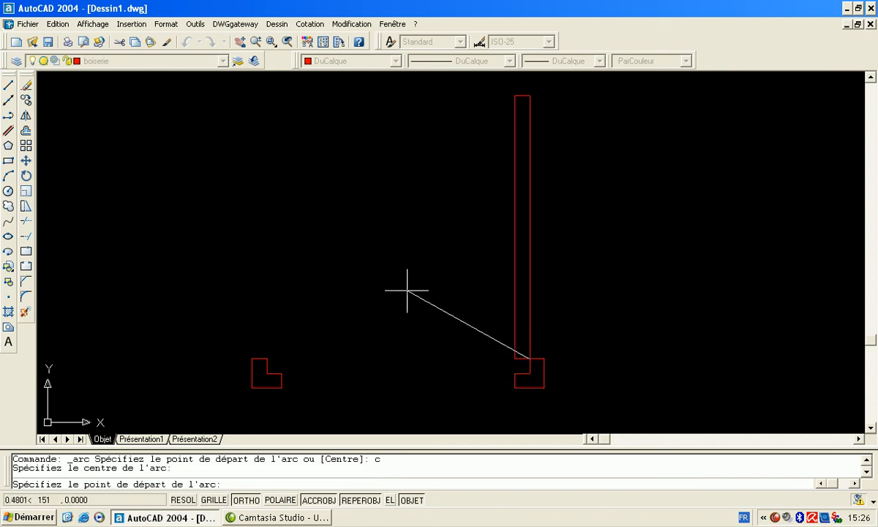
{"action": "left_click", "coordinate": [514, 95]}
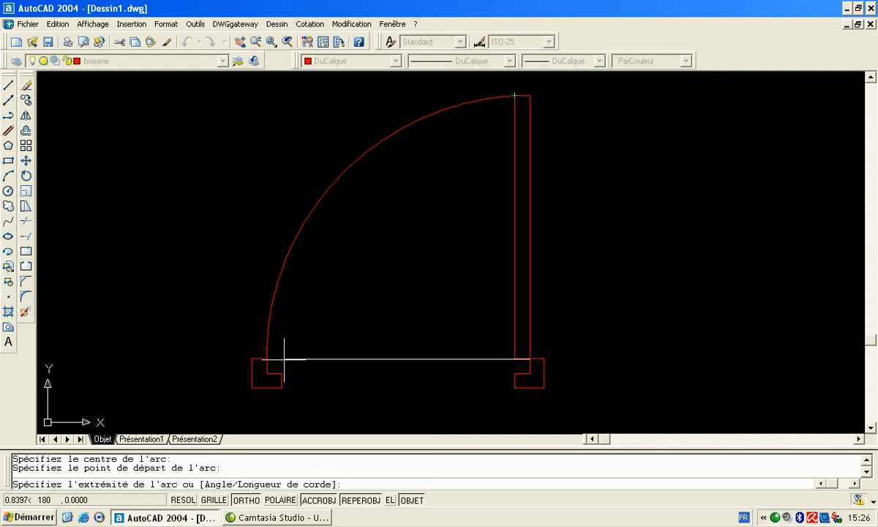
{"action": "left_click", "coordinate": [125, 355]}
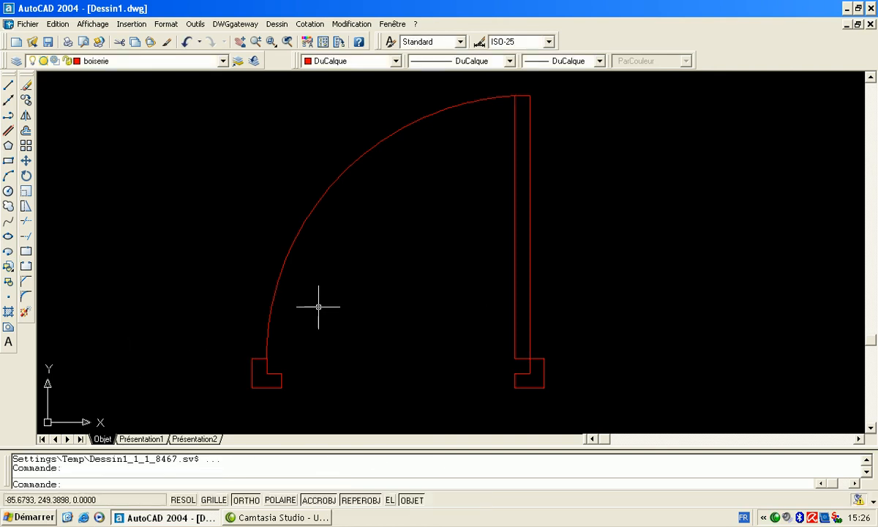
{"action": "scroll", "coordinate": [314, 308], "scroll_direction": "down", "scroll_amount": 3}
{"action": "middle_click_drag", "start_coordinate": [313, 305], "coordinate": [313, 315]}
{"action": "middle_click_drag", "start_coordinate": [319, 226], "coordinate": [320, 255]}
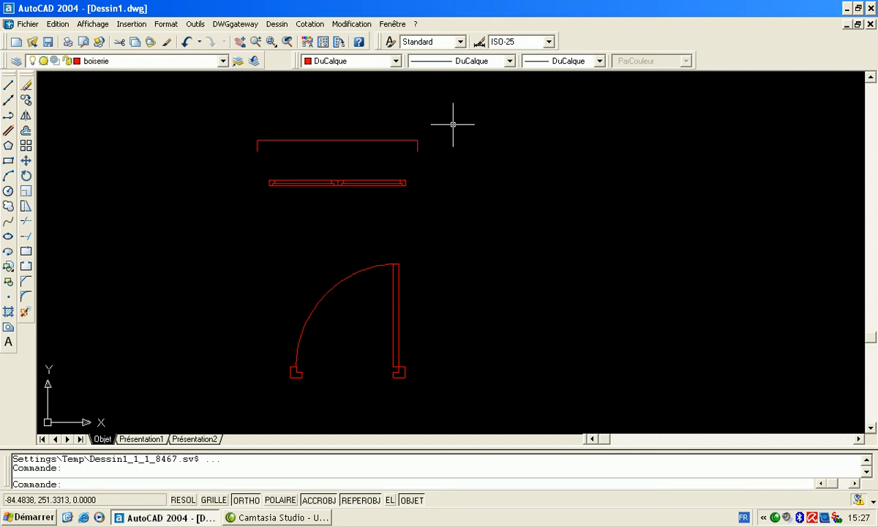
{"action": "left_click", "coordinate": [453, 125]}
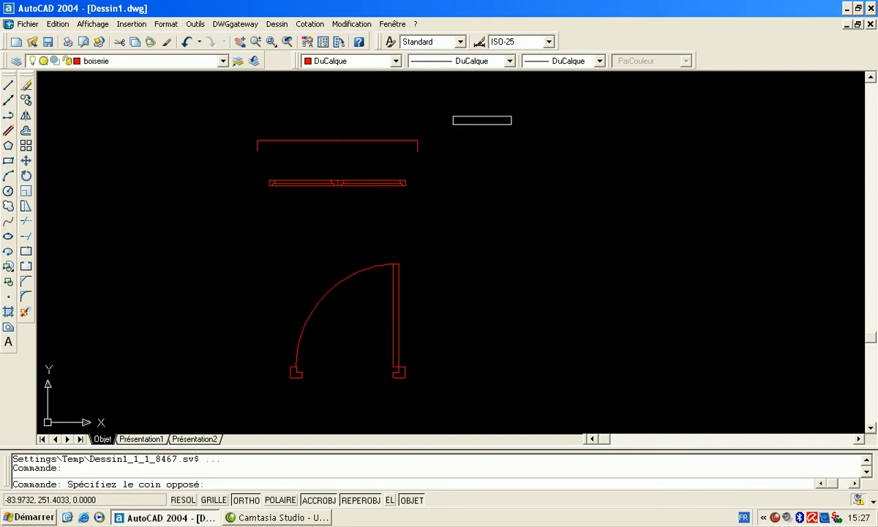
{"action": "left_click", "coordinate": [445, 123]}
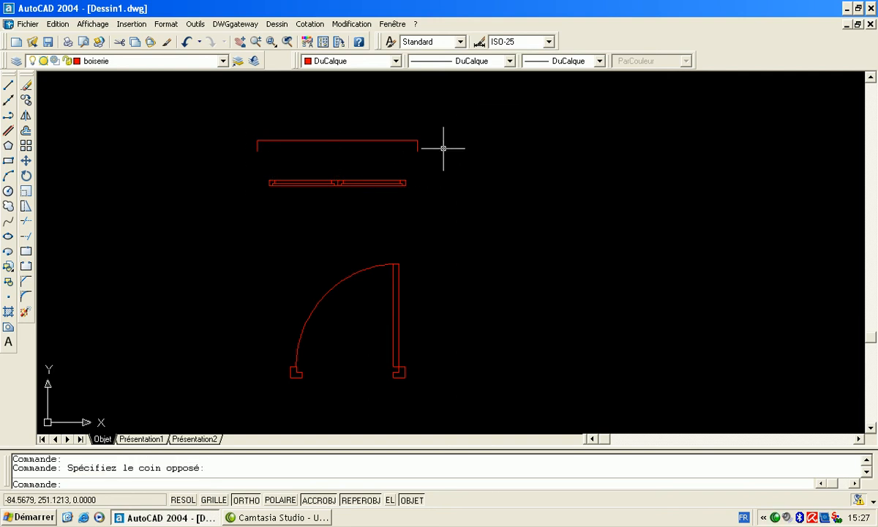
{"action": "middle_click_drag", "start_coordinate": [443, 148], "coordinate": [458, 166]}
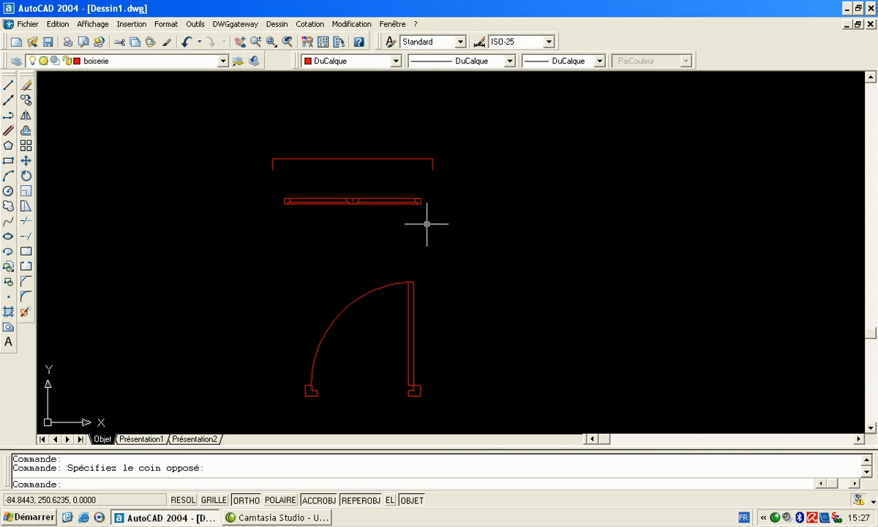
{"action": "middle_click_drag", "start_coordinate": [402, 300], "coordinate": [392, 261]}
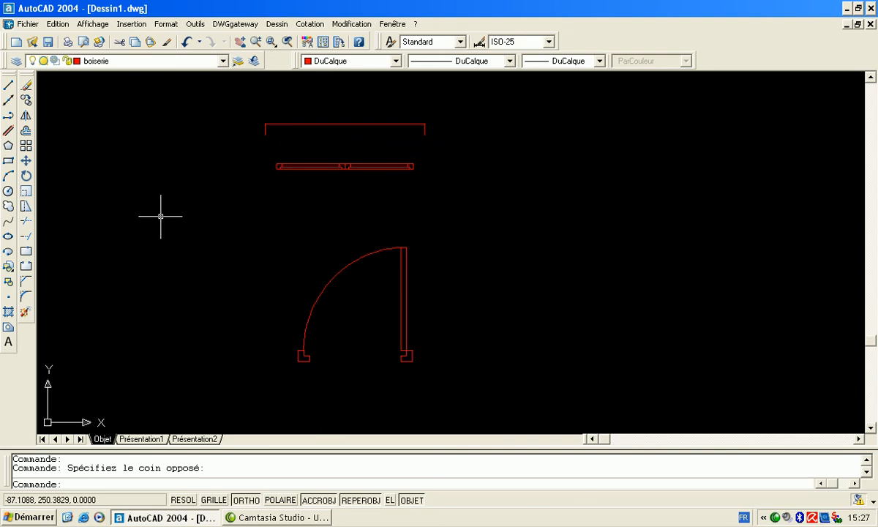
{"action": "middle_click_drag", "start_coordinate": [182, 218], "coordinate": [243, 212]}
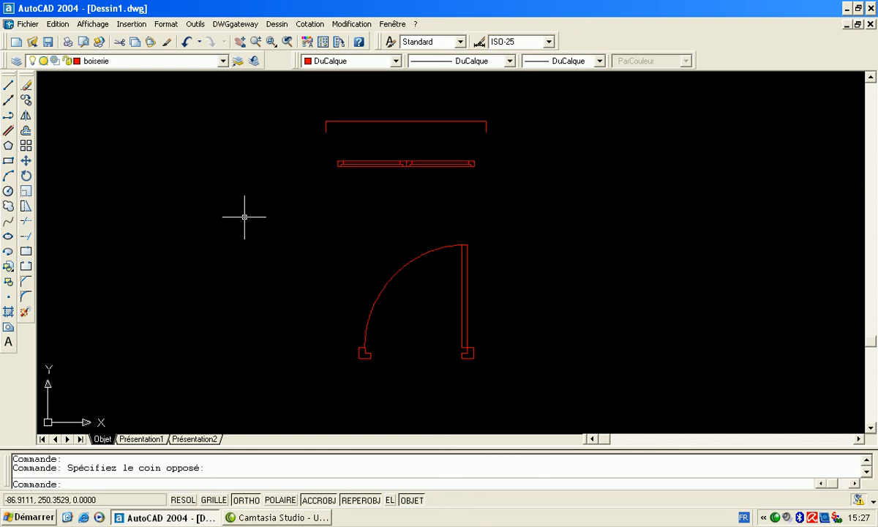
{"action": "middle_click_drag", "start_coordinate": [422, 190], "coordinate": [414, 207]}
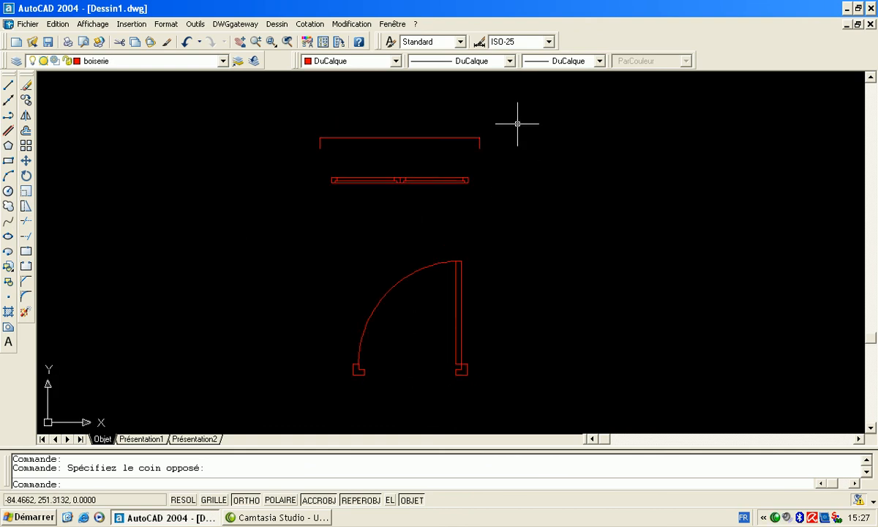